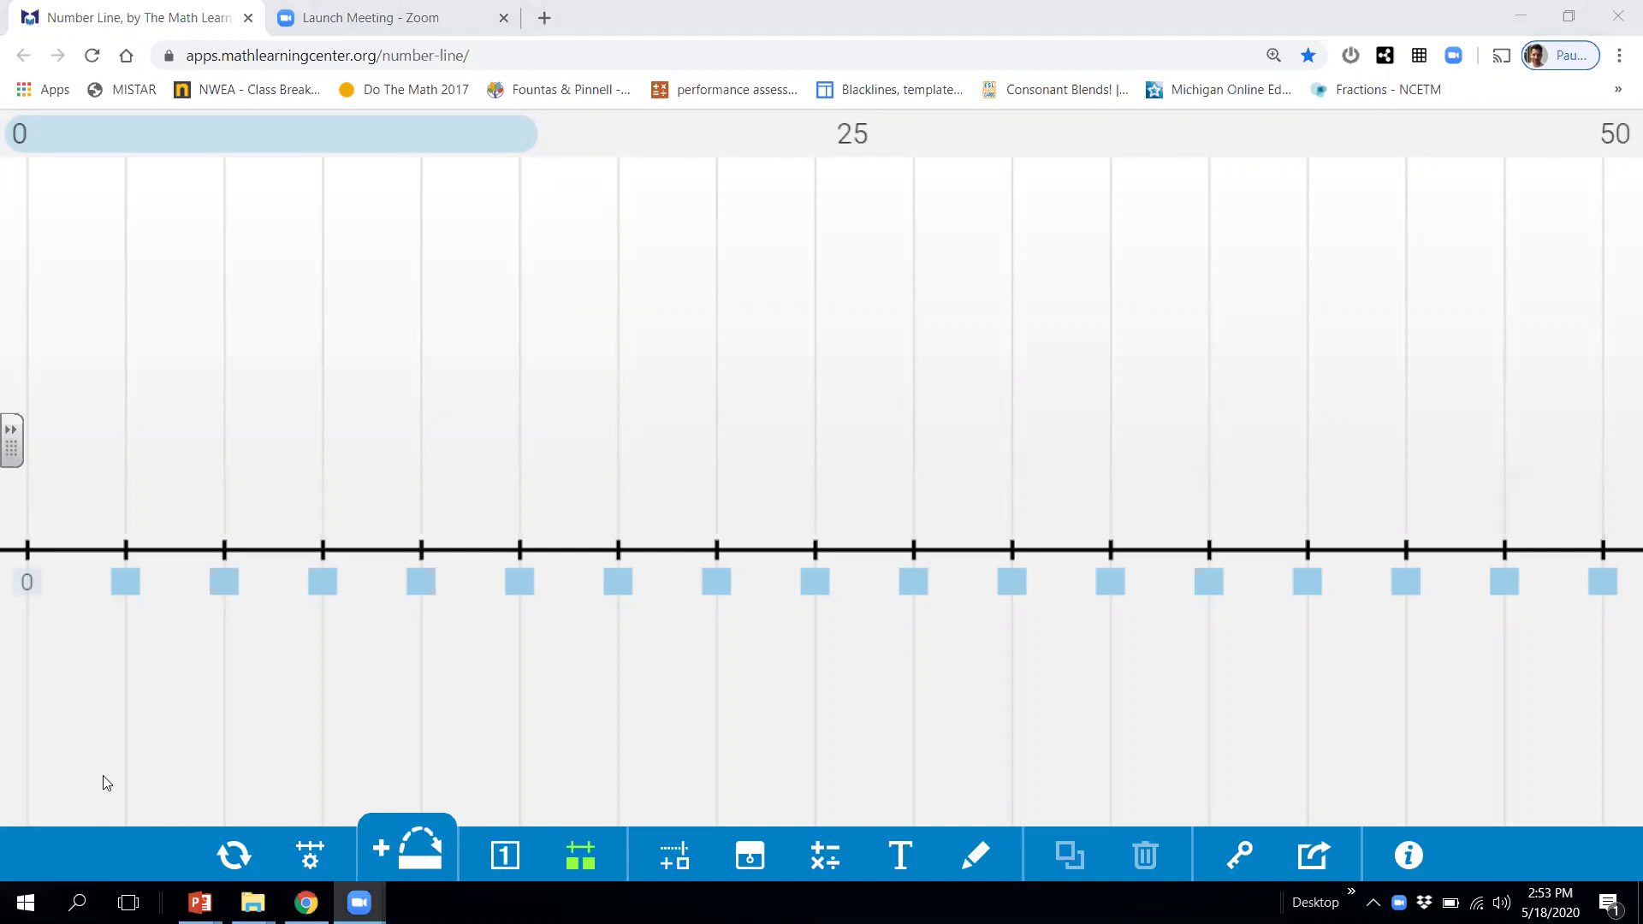
Uncover the labels under ticks 1–5 and 7–11
left_click(125, 582)
left_click(227, 584)
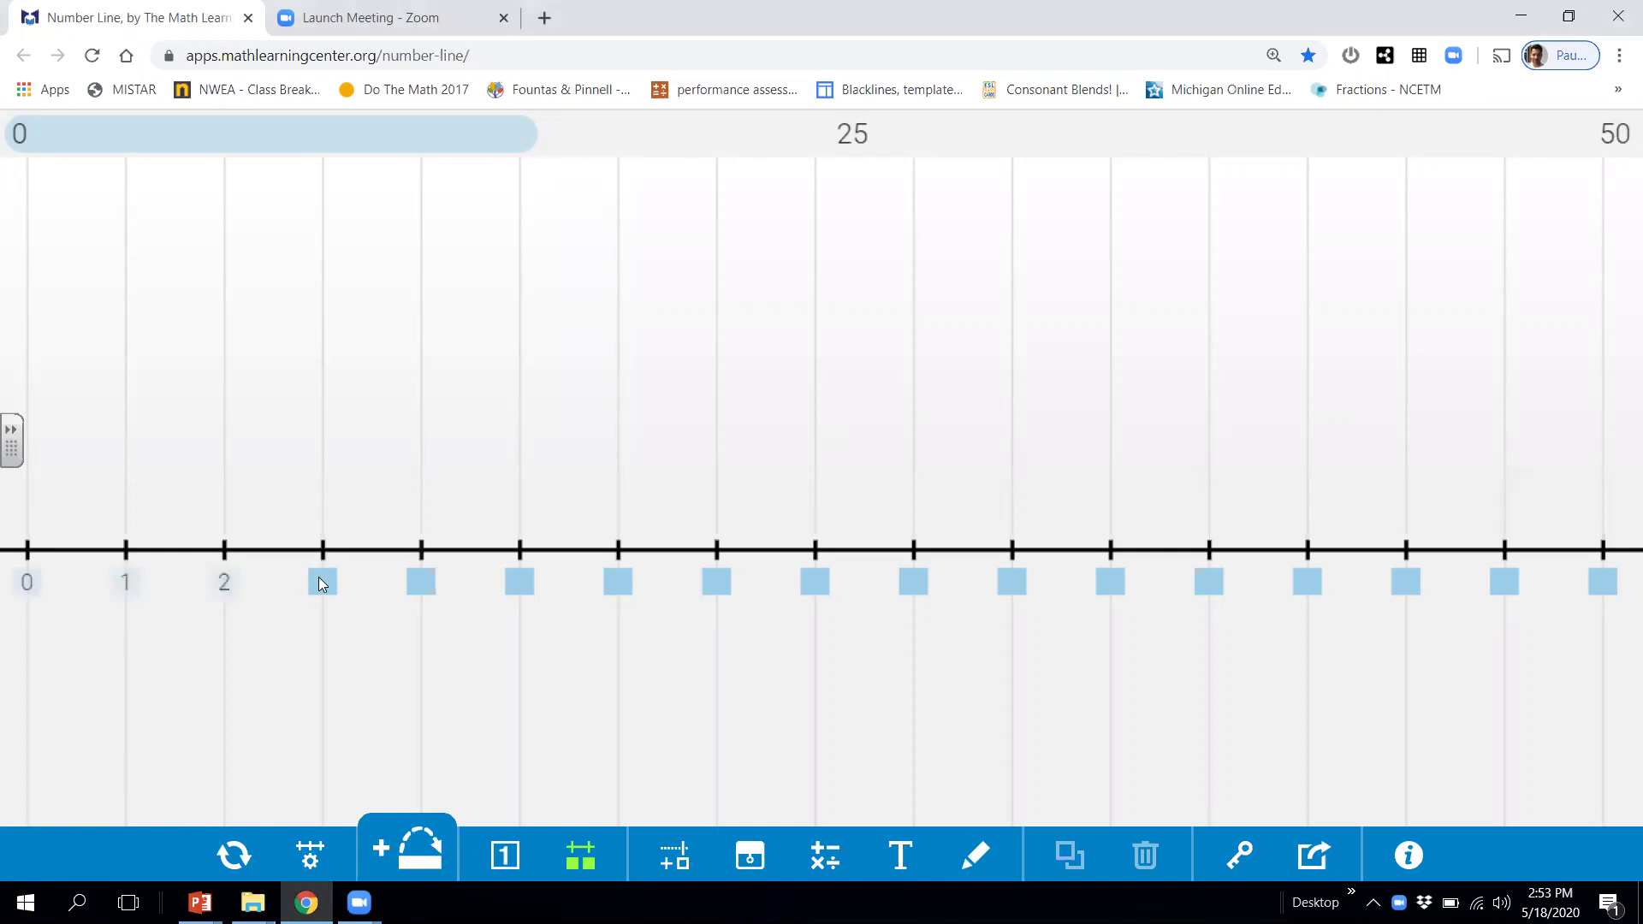
left_click(321, 582)
left_click(420, 583)
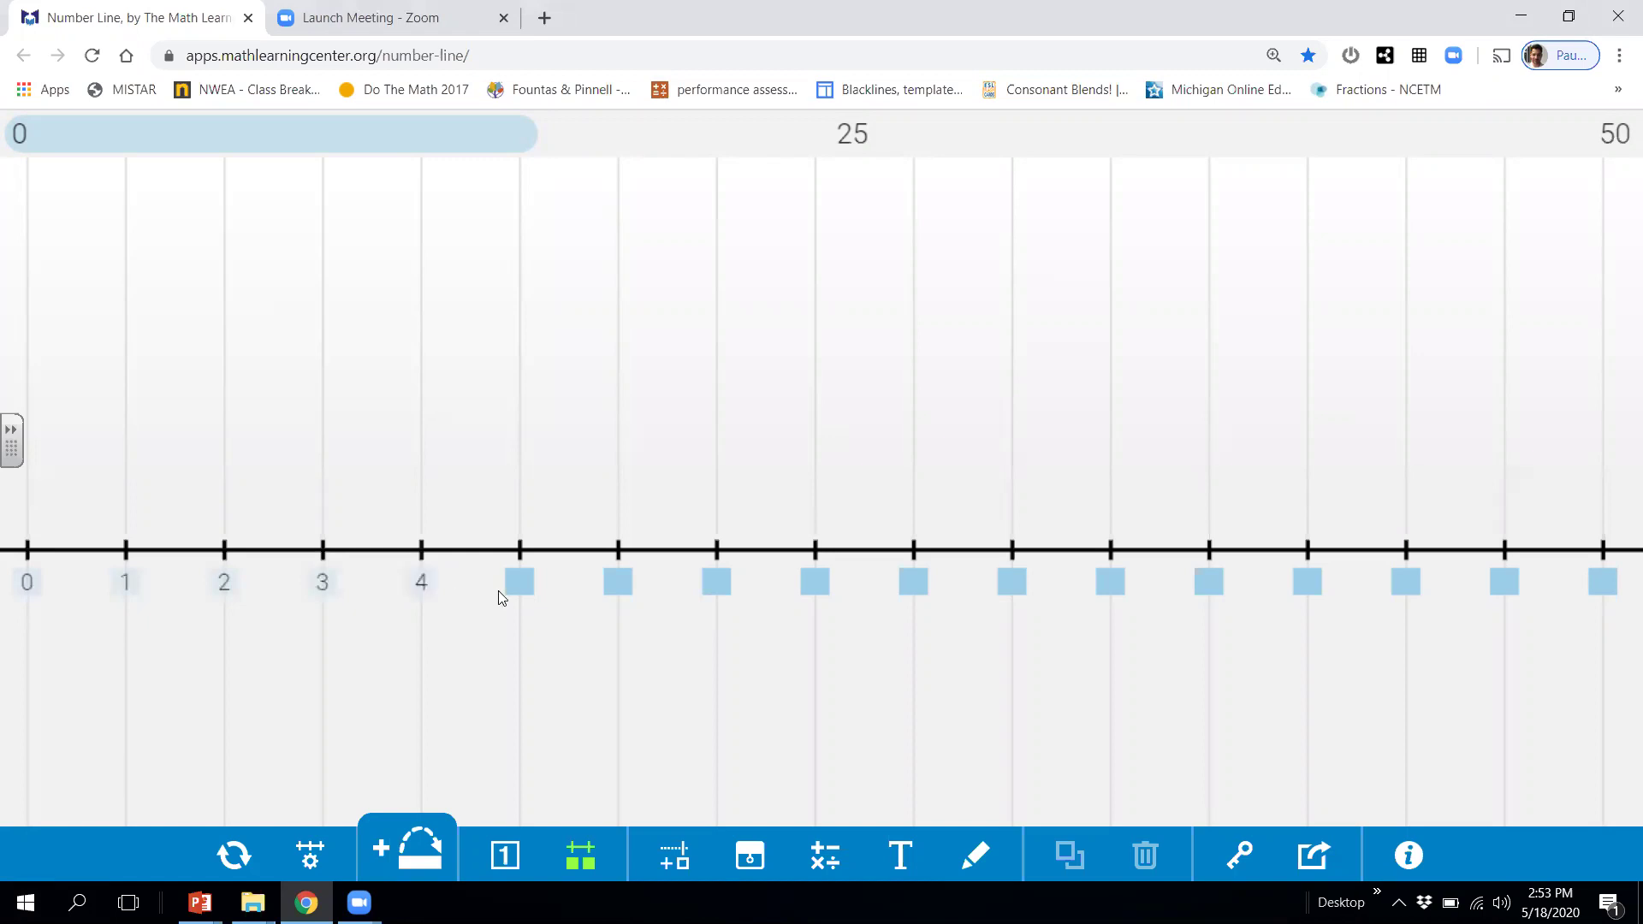
left_click(518, 590)
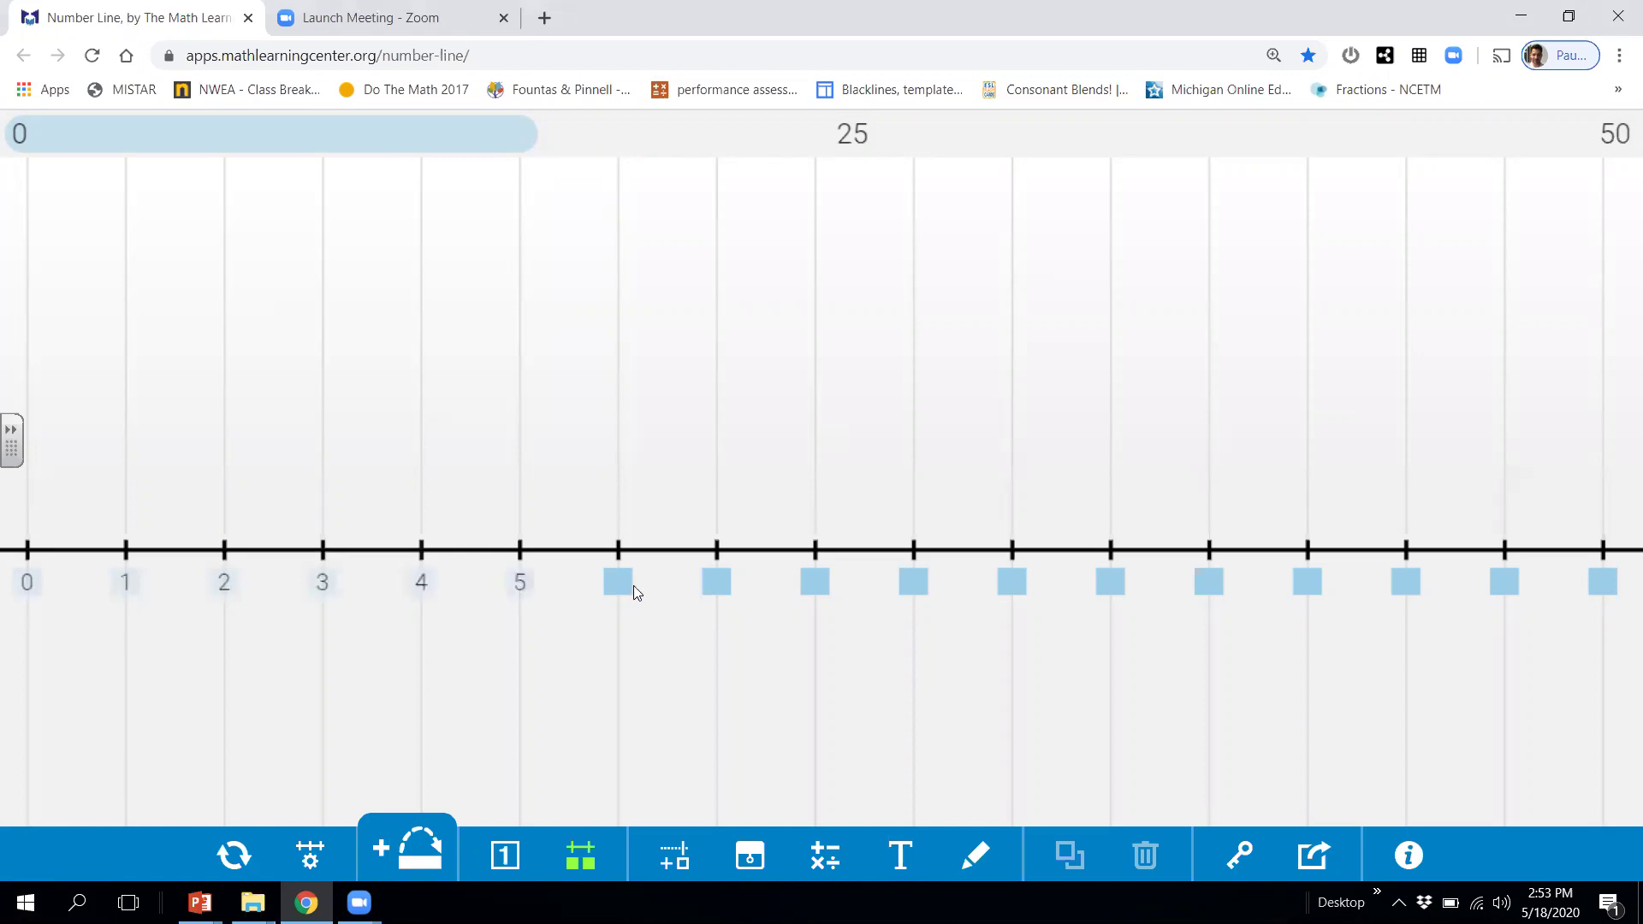
left_click(725, 590)
left_click(822, 584)
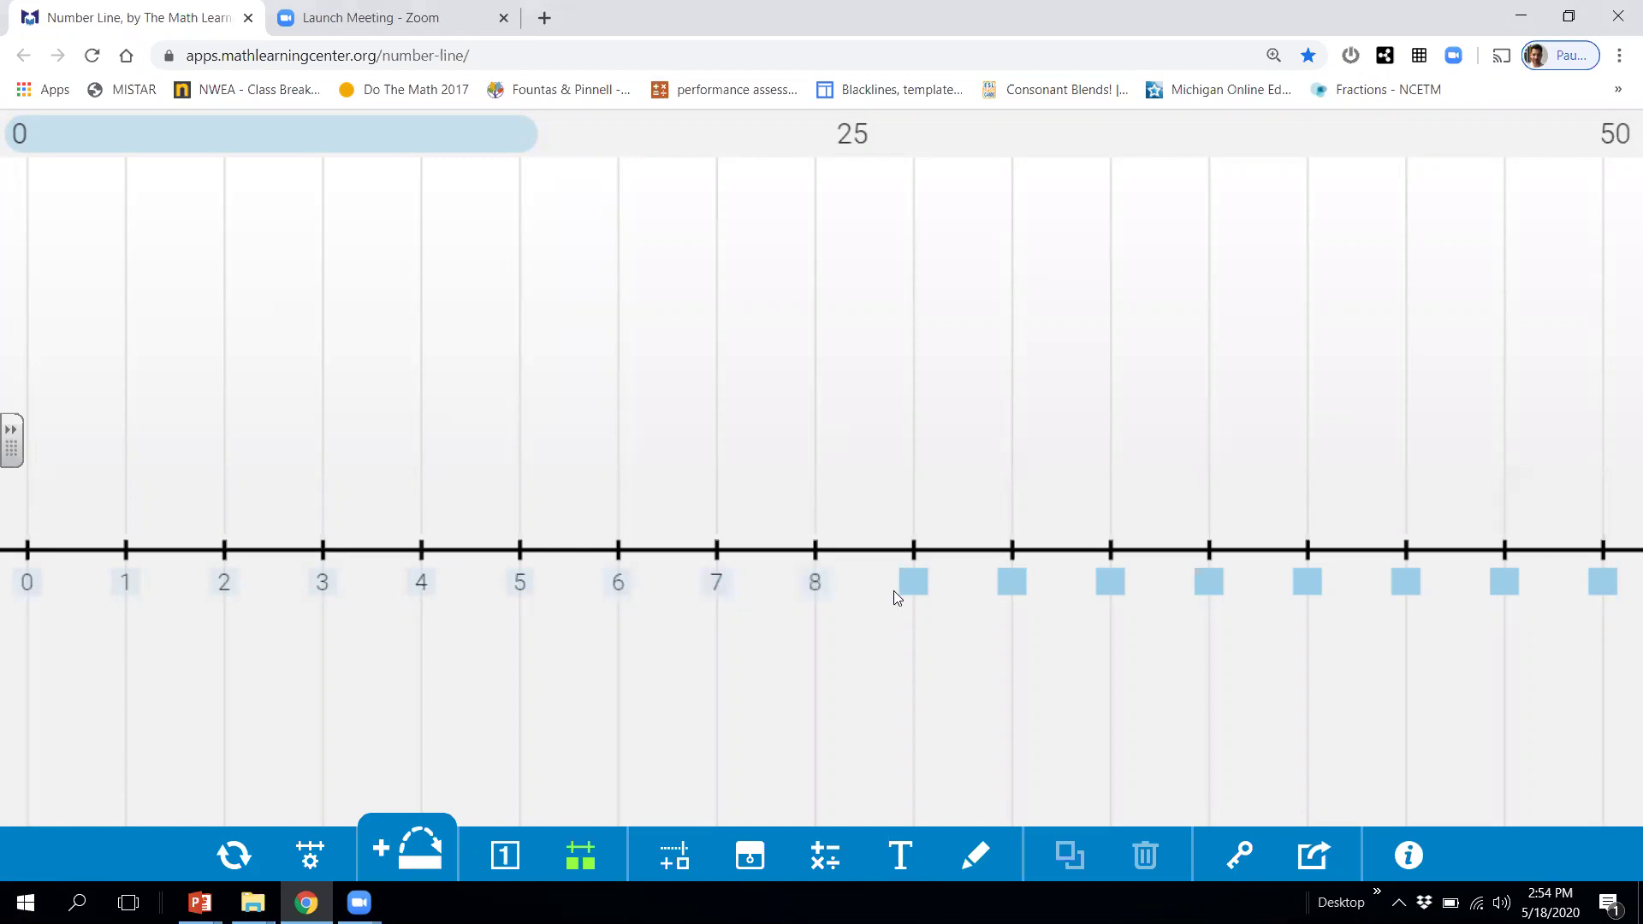
left_click(920, 588)
left_click(1013, 588)
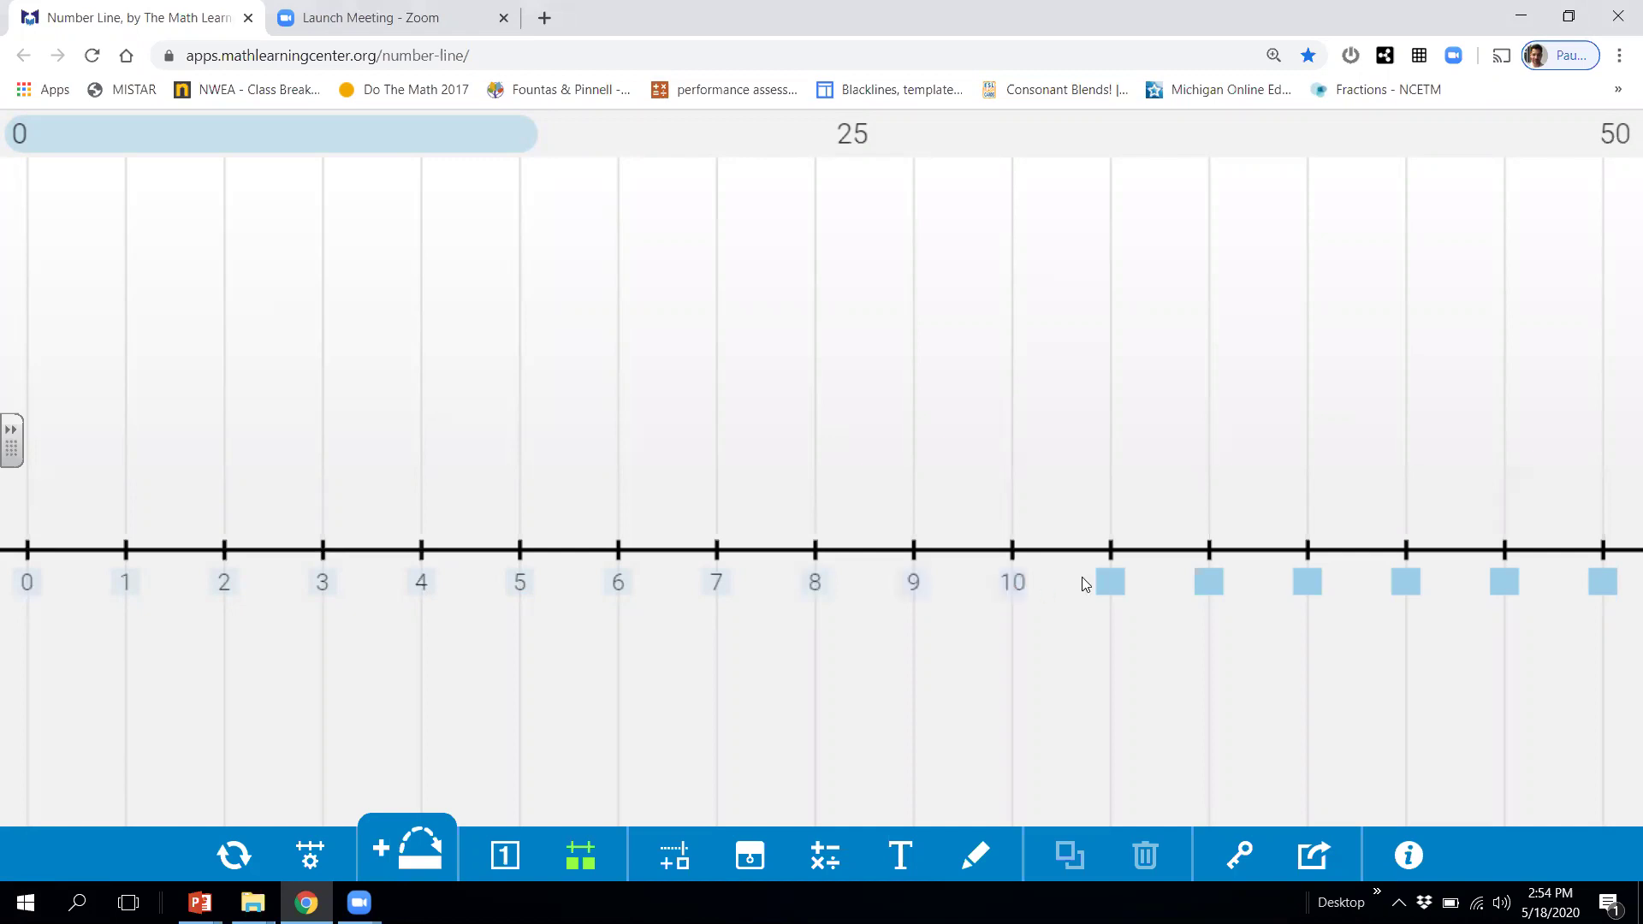
left_click(1110, 583)
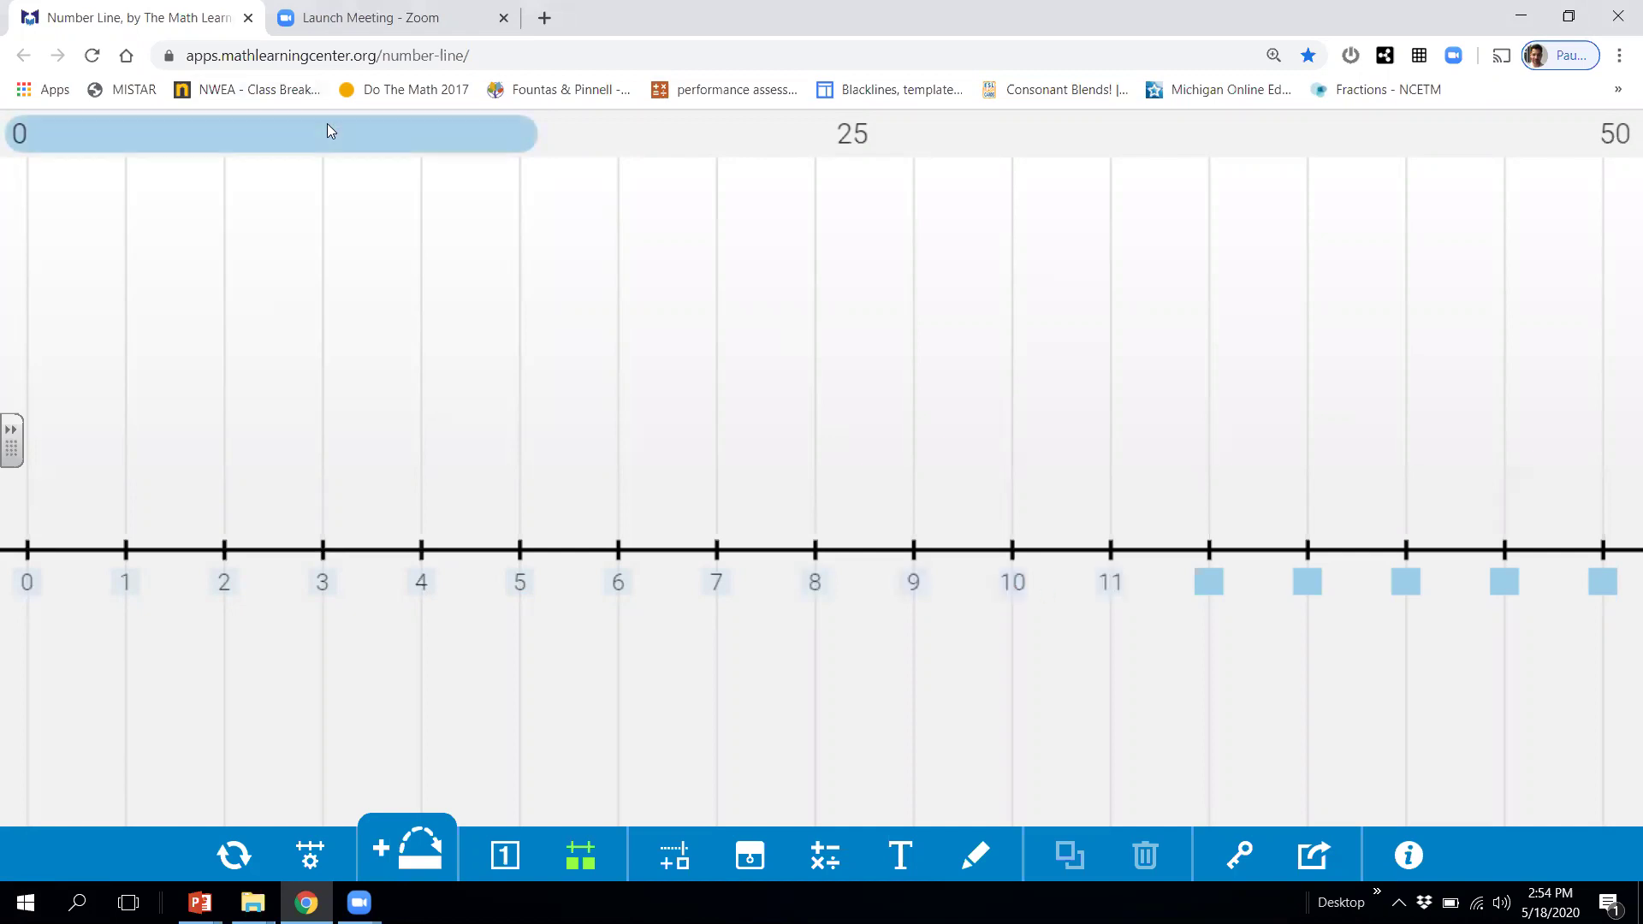
Slide the range right and uncover more labels from 12 through 18
left_click_drag(330, 131, 587, 599)
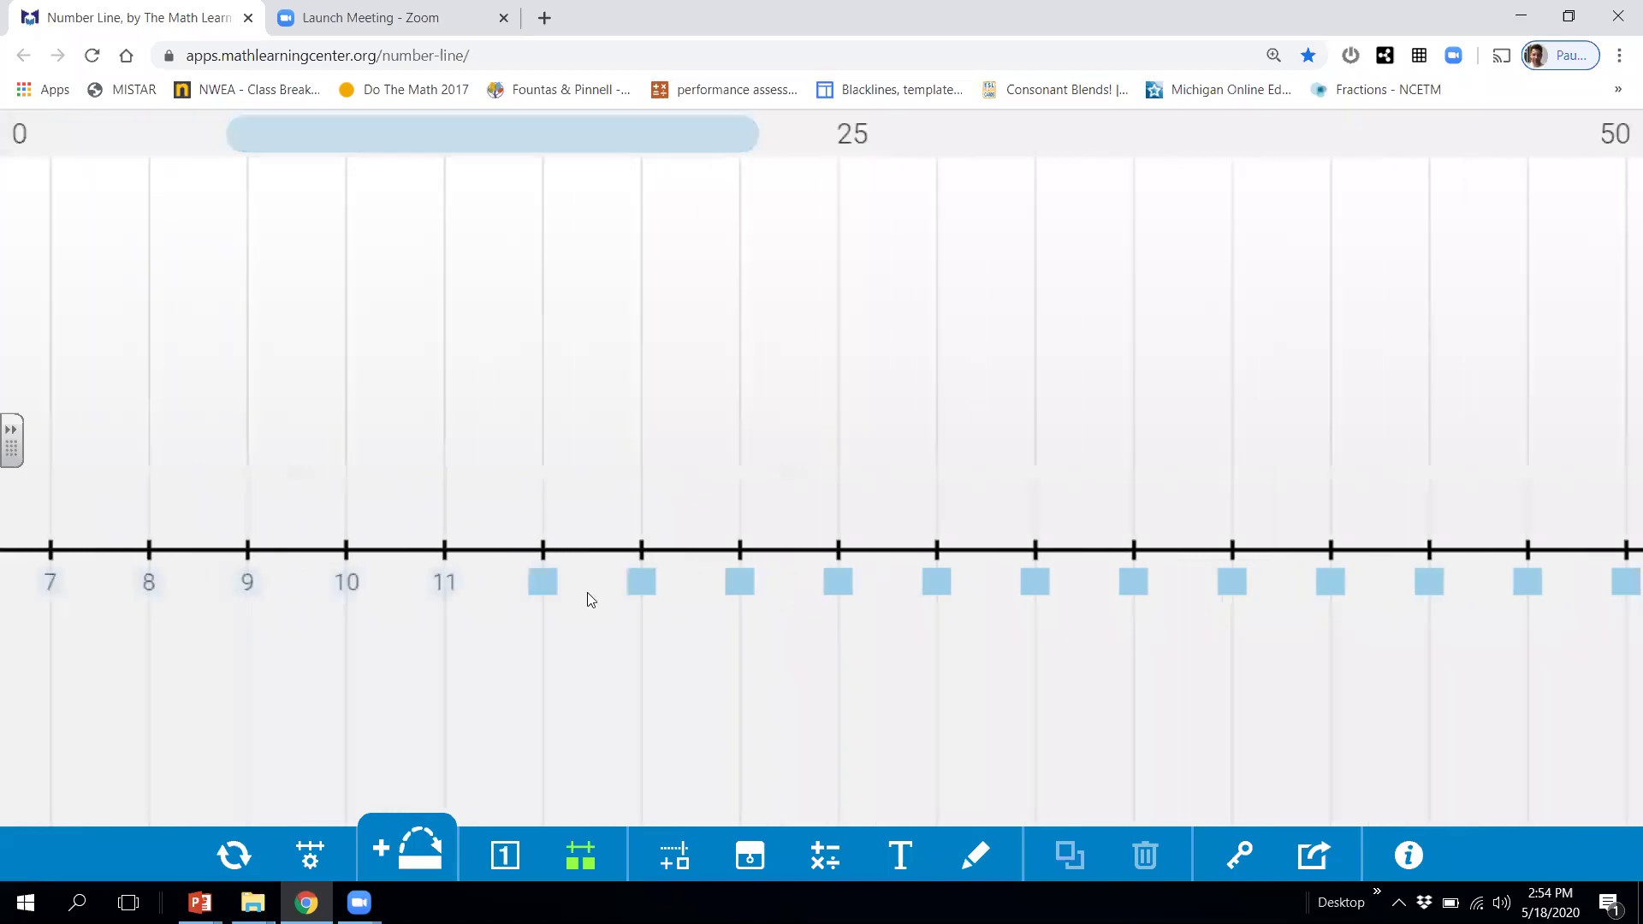
left_click(545, 583)
left_click(643, 589)
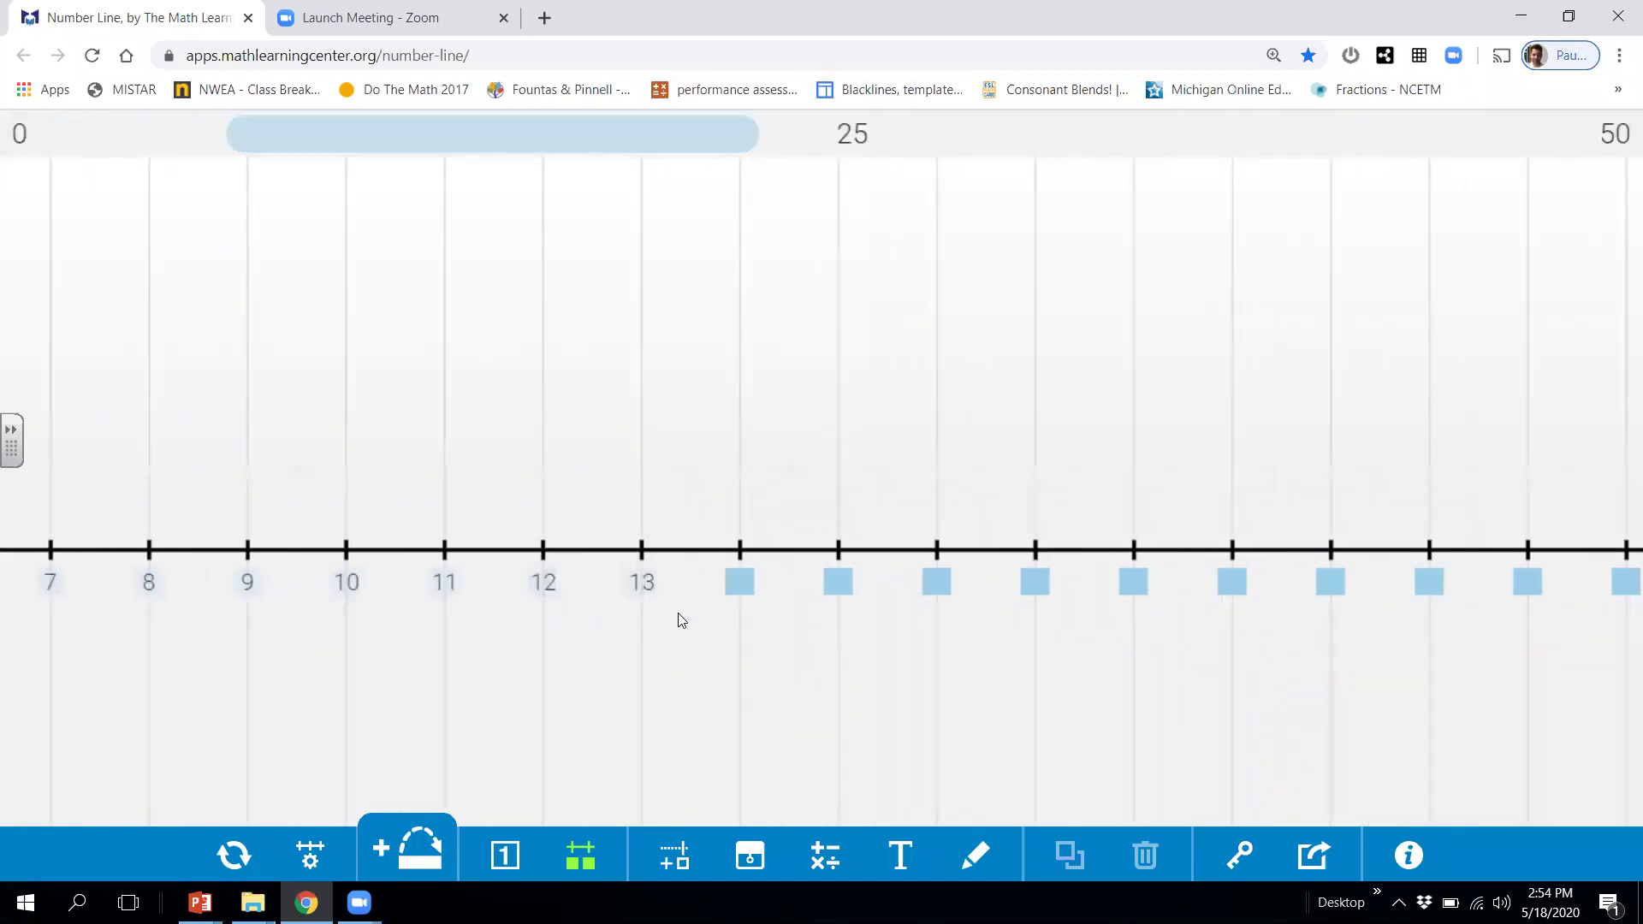
left_click(738, 584)
left_click(941, 592)
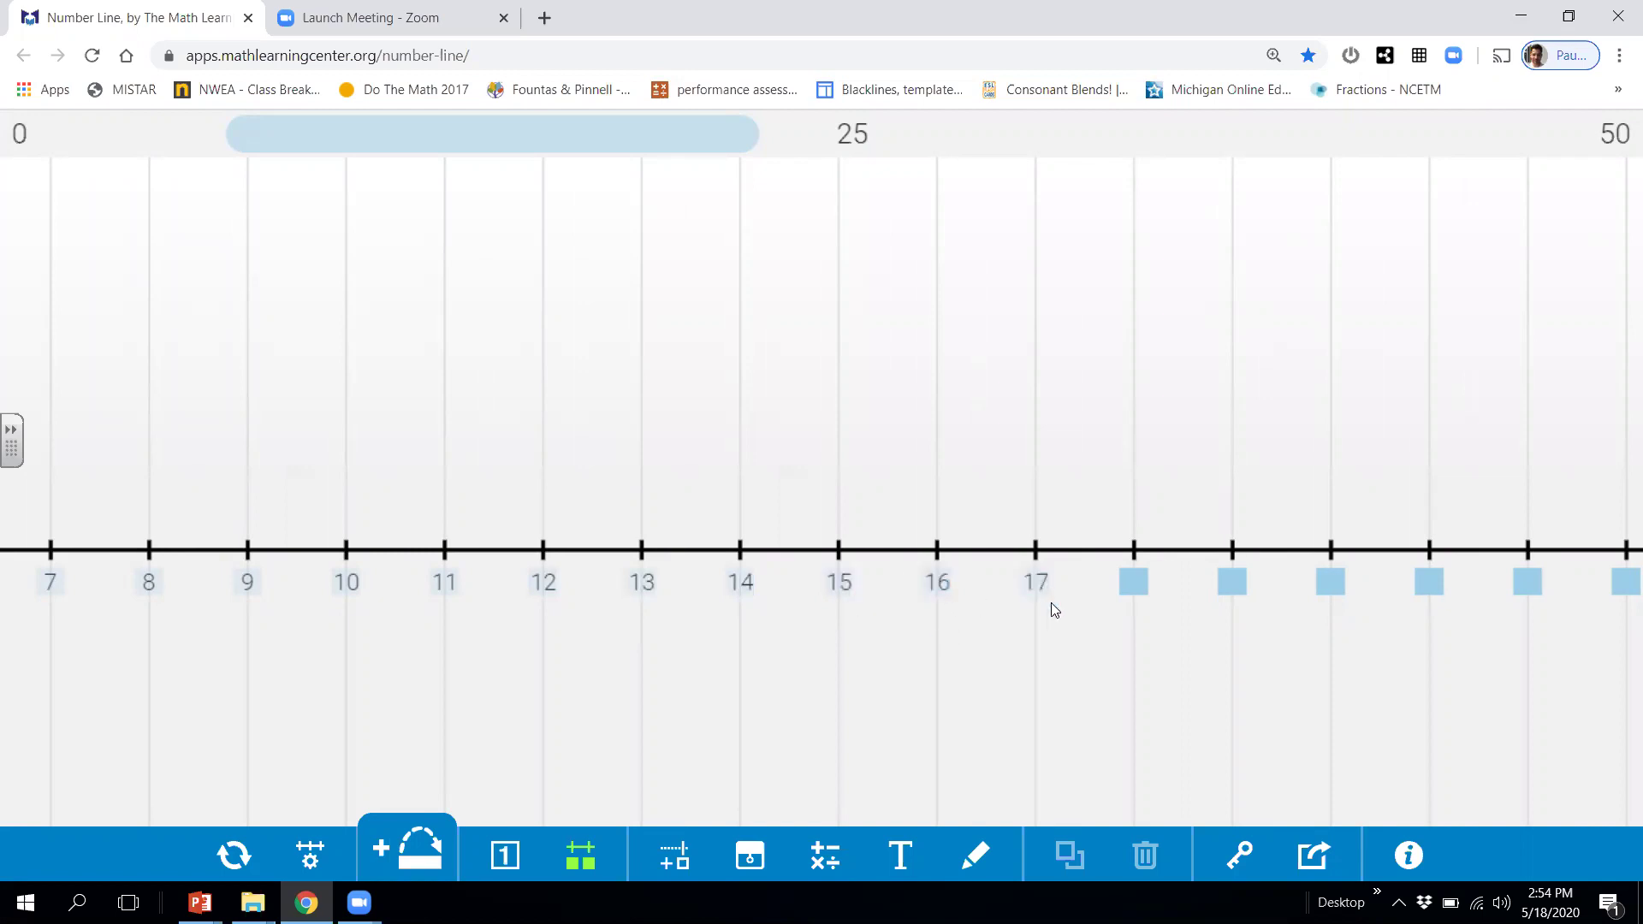
left_click(1128, 585)
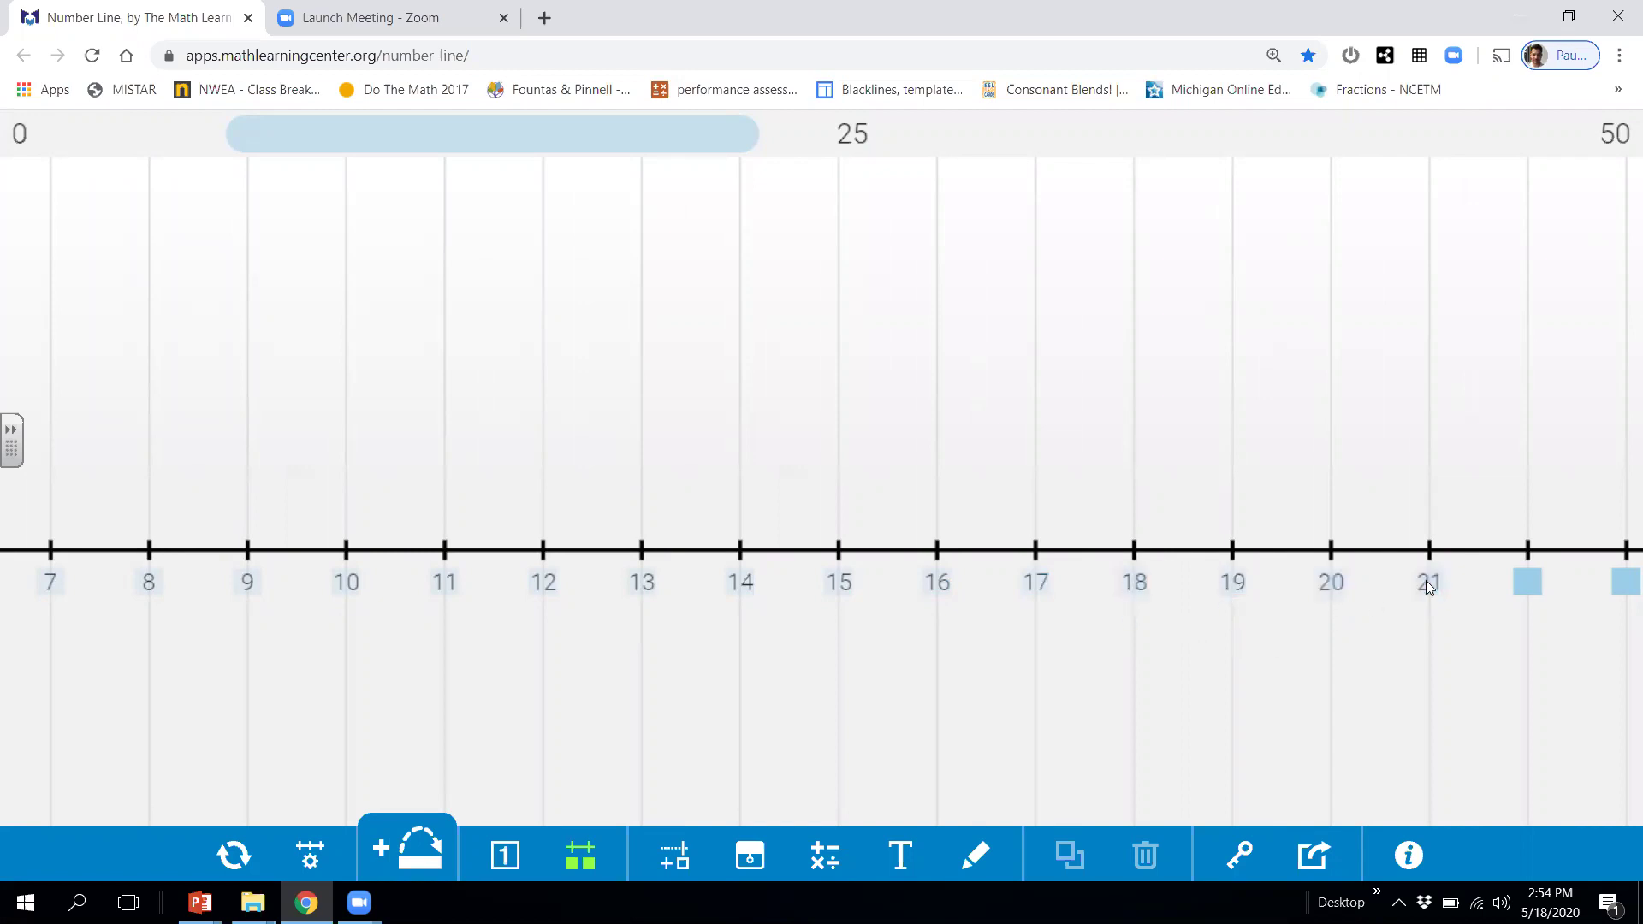
Cover every label, slide the range back left, and uncover labels 6, 7 and 8
left_click(588, 860)
left_click(588, 860)
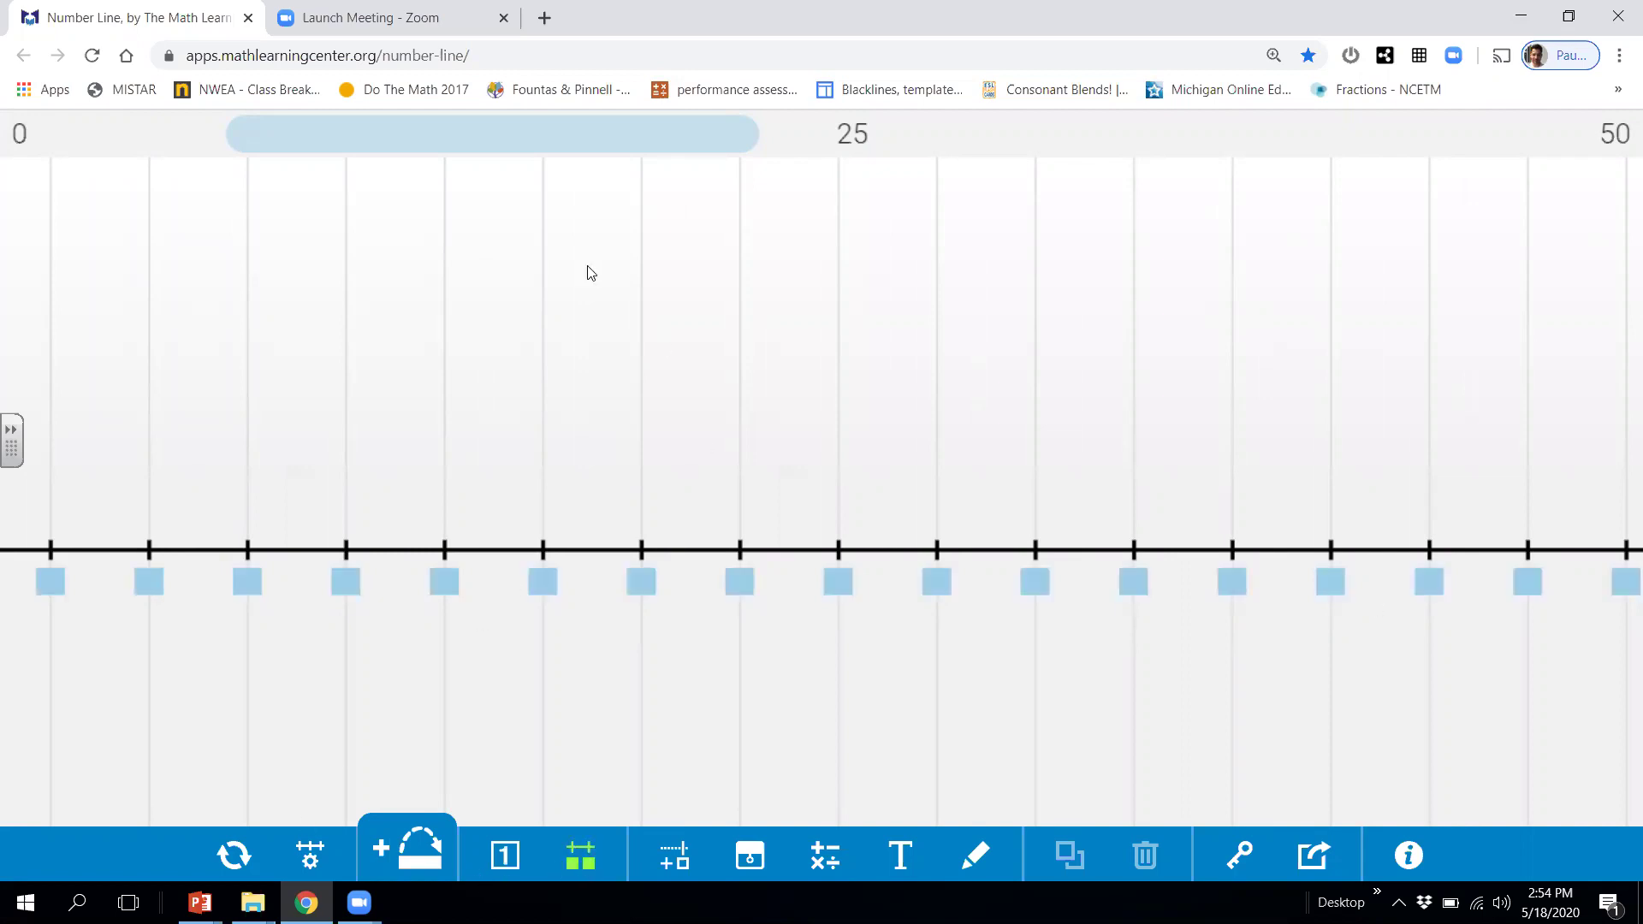
left_click_drag(576, 150, 373, 160)
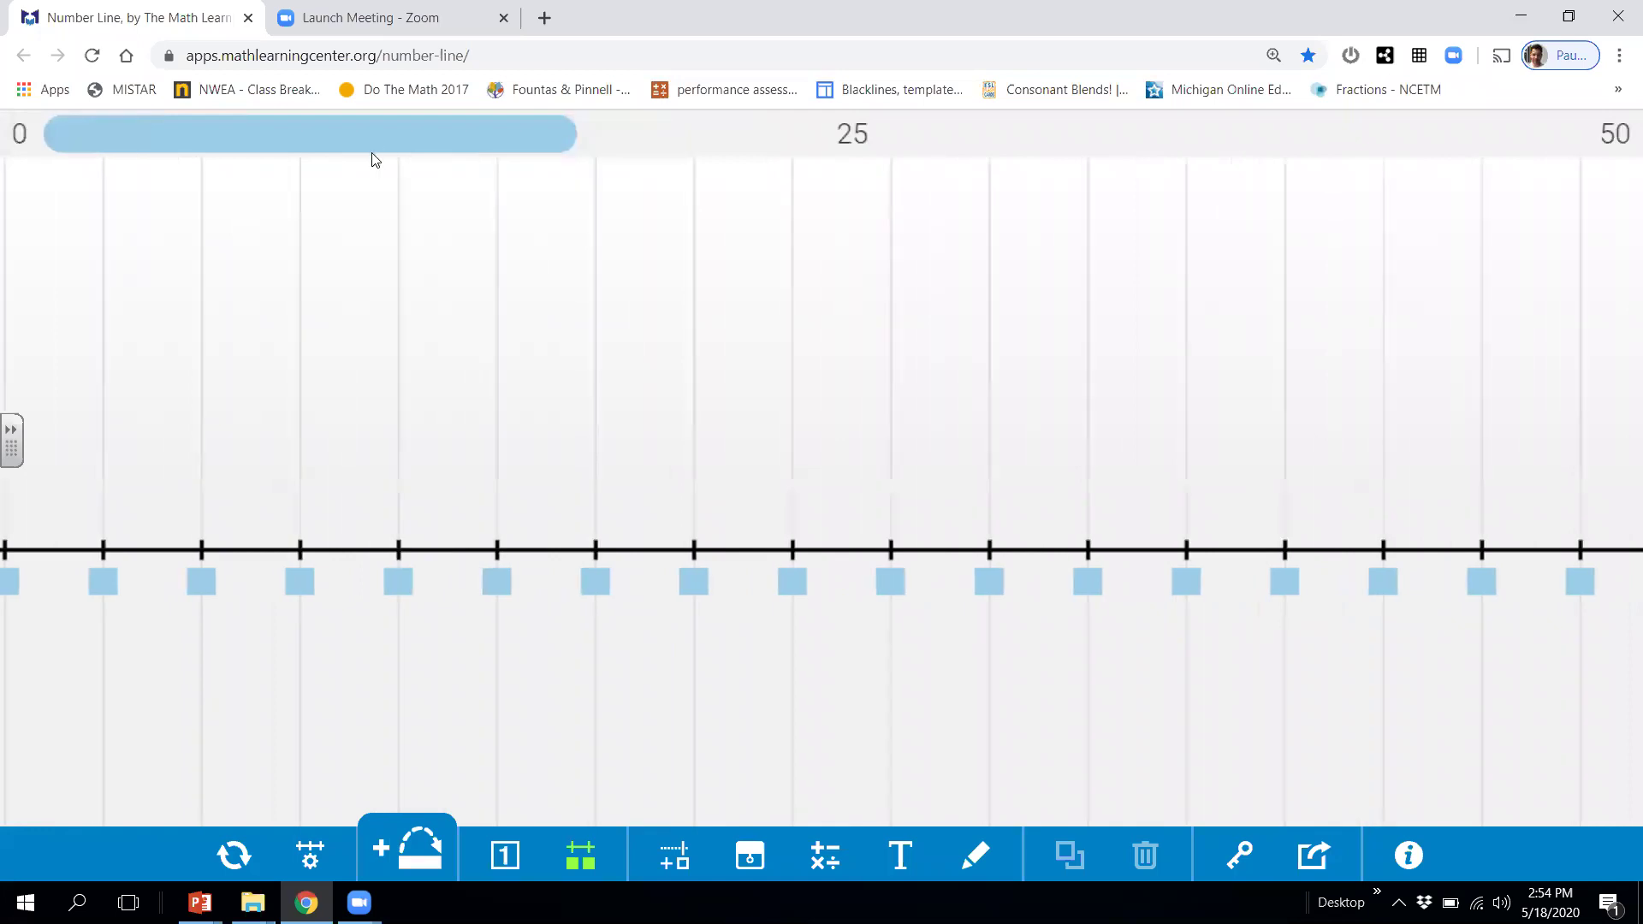
left_click(656, 582)
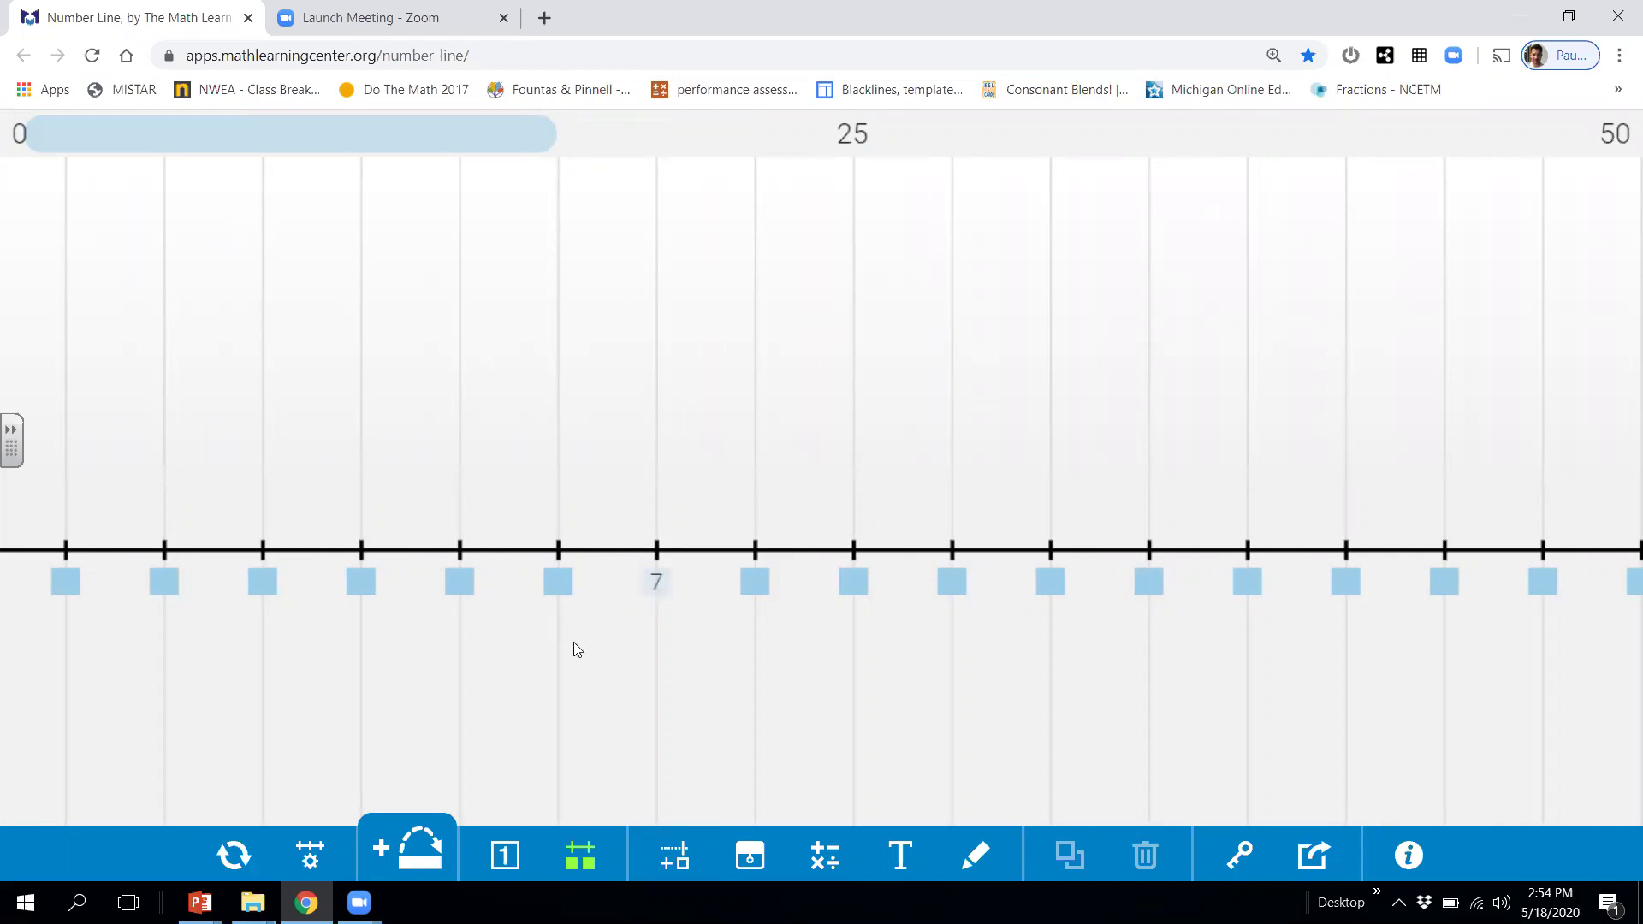
left_click(563, 581)
left_click(657, 584)
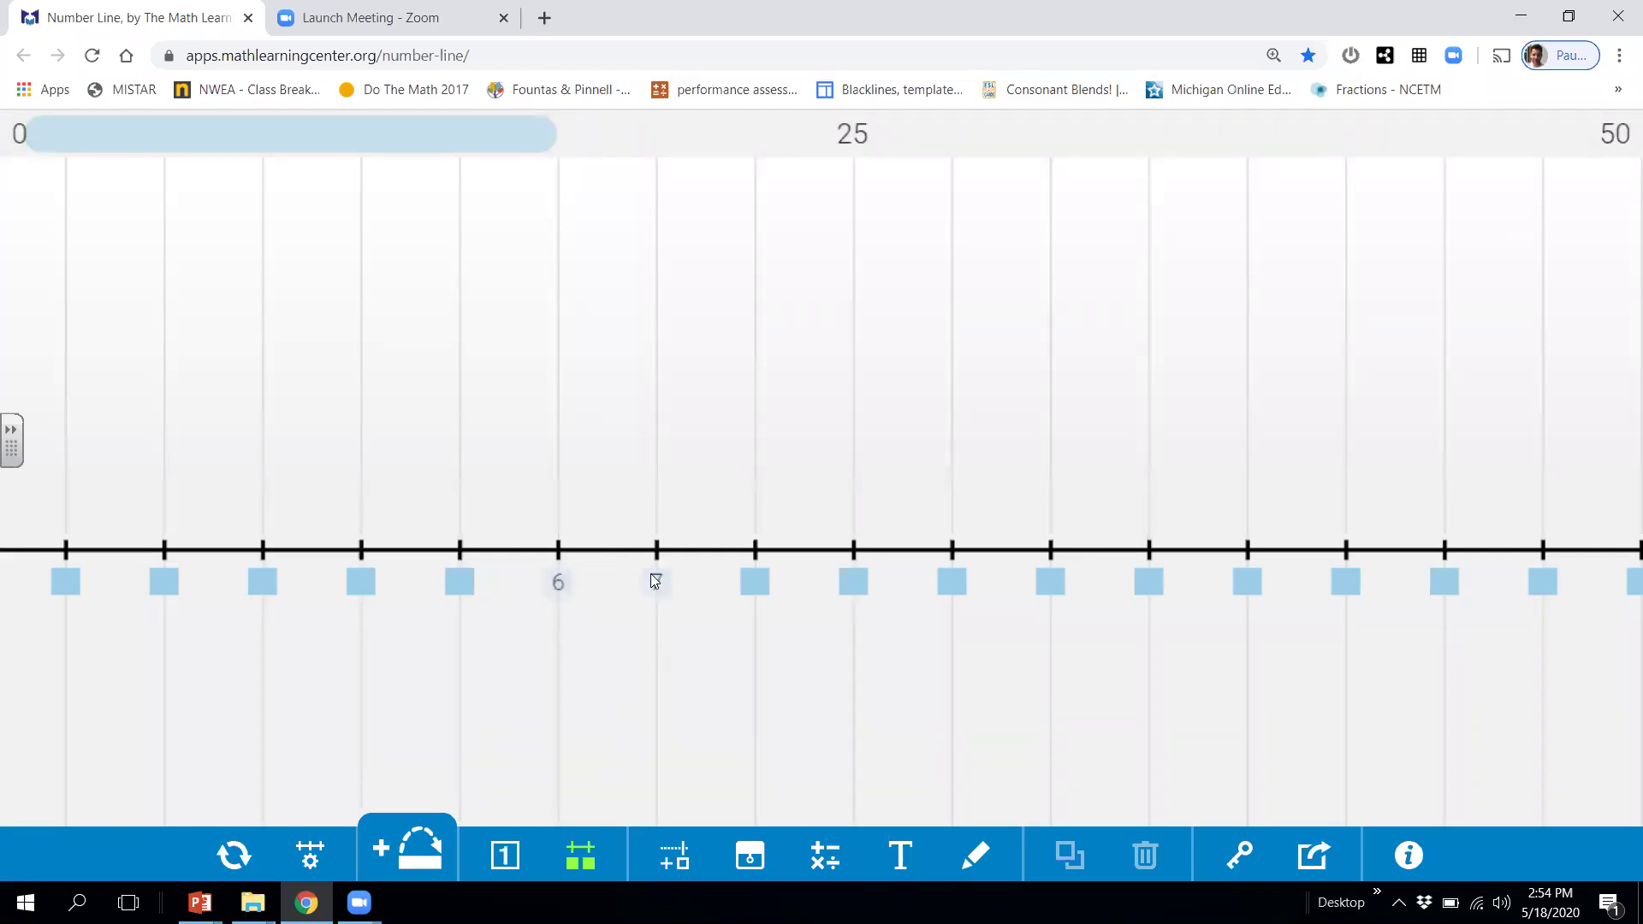
left_click(756, 582)
Shift the range slightly right and uncover labels 11, 12 and 13
left_click_drag(334, 135, 453, 144)
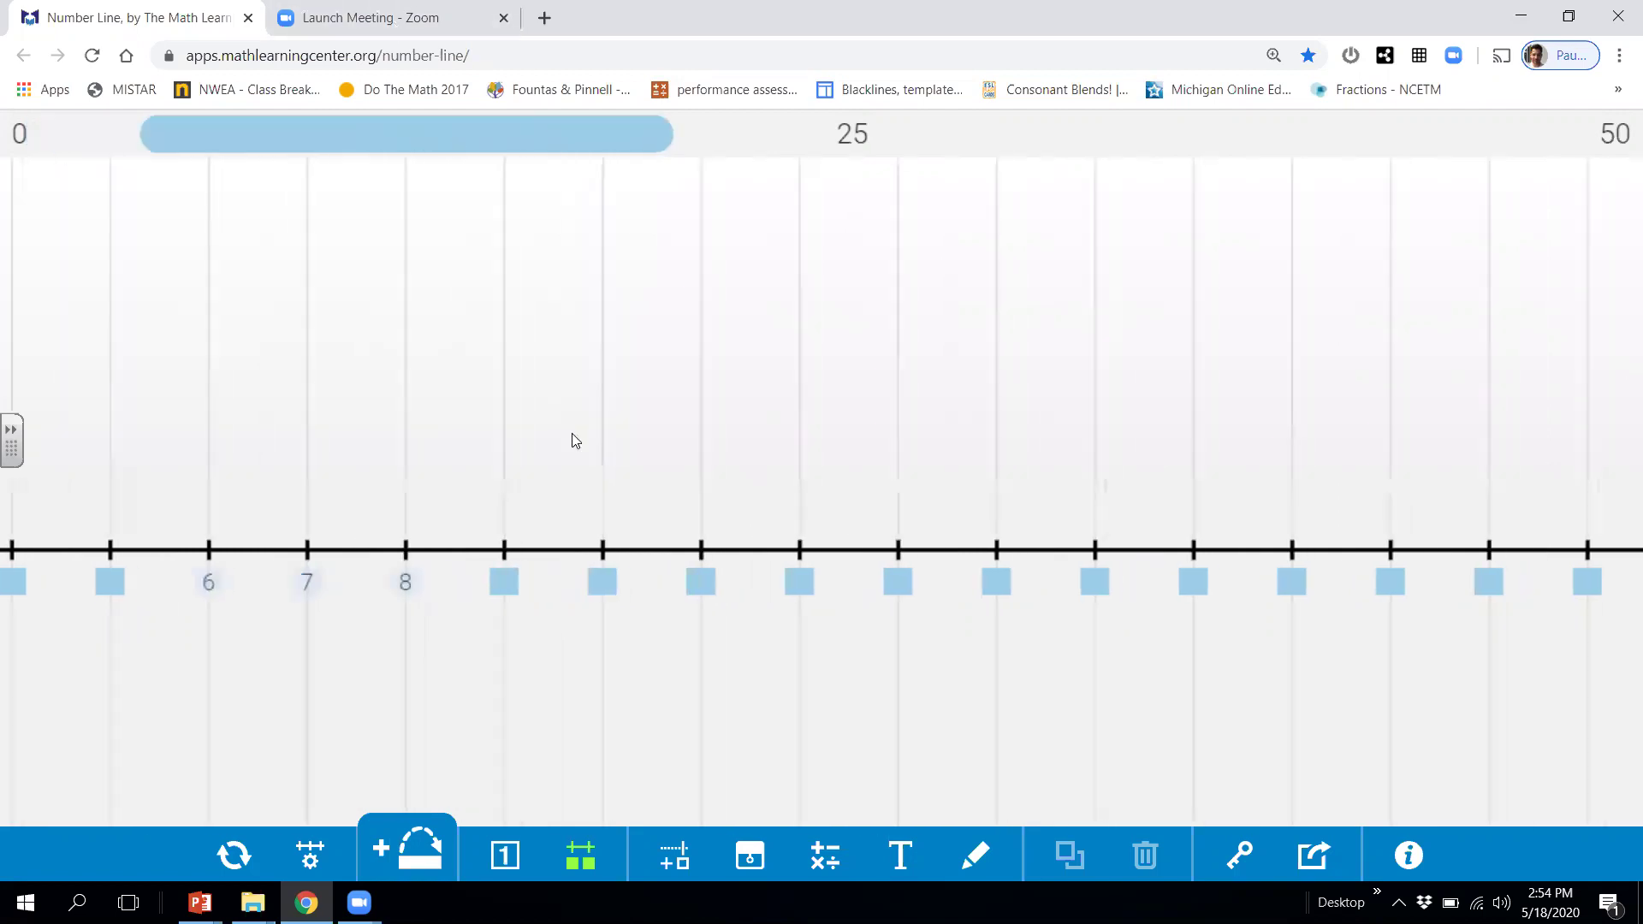
left_click(806, 587)
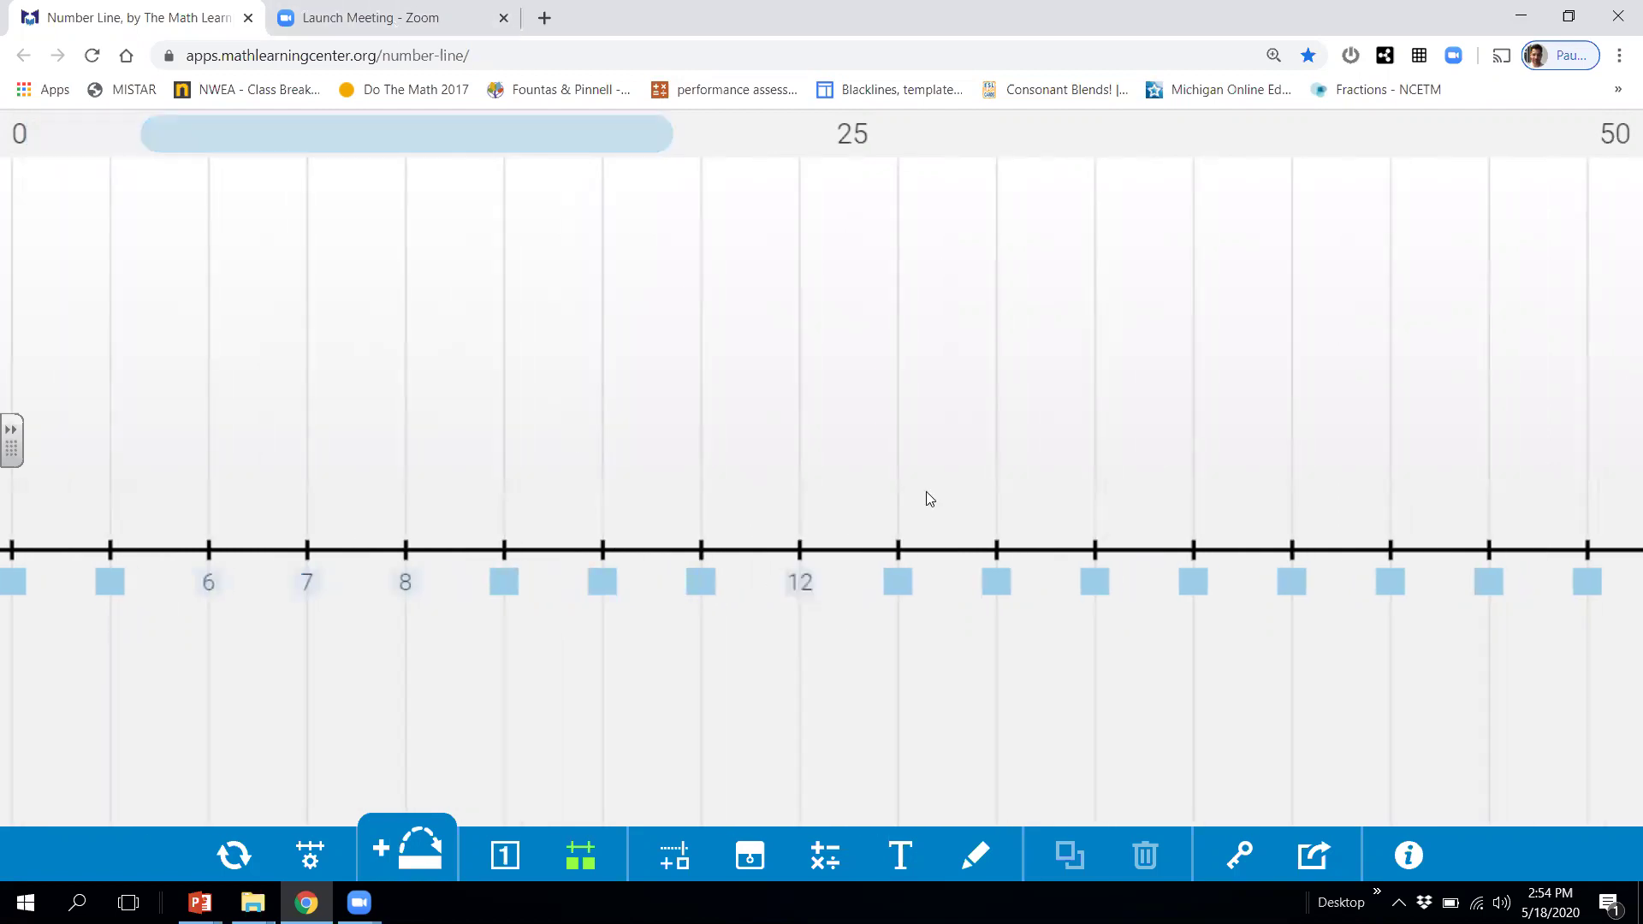
left_click(694, 585)
left_click(900, 591)
Slide the range right and uncover labels 16, 18 and 20
left_click_drag(510, 139, 704, 264)
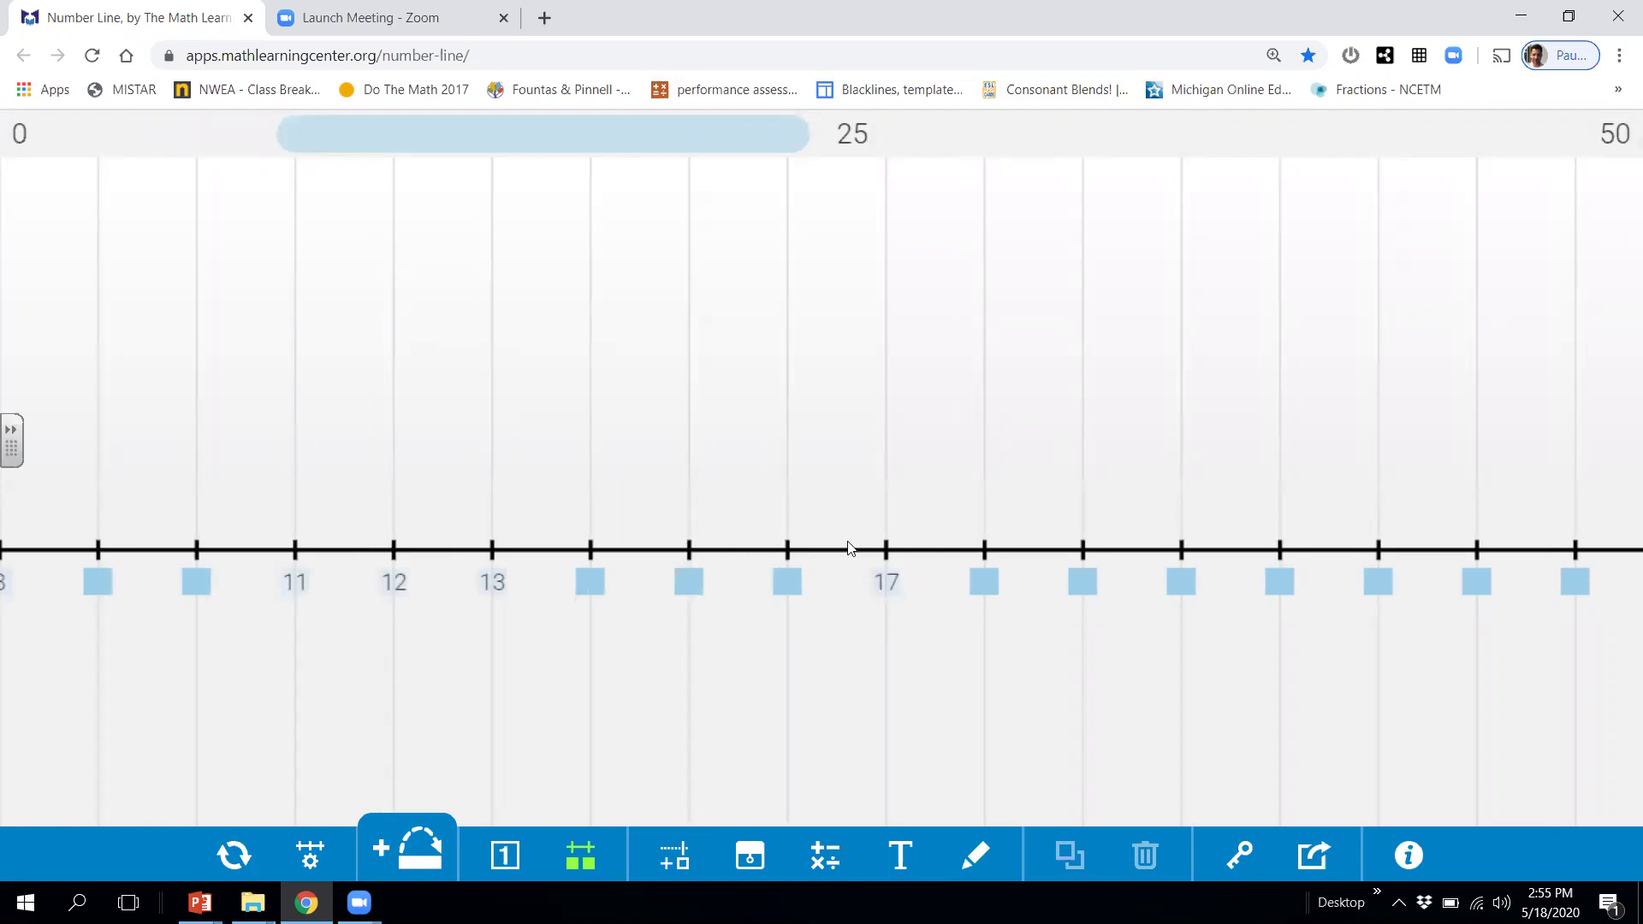
left_click(785, 585)
left_click(991, 584)
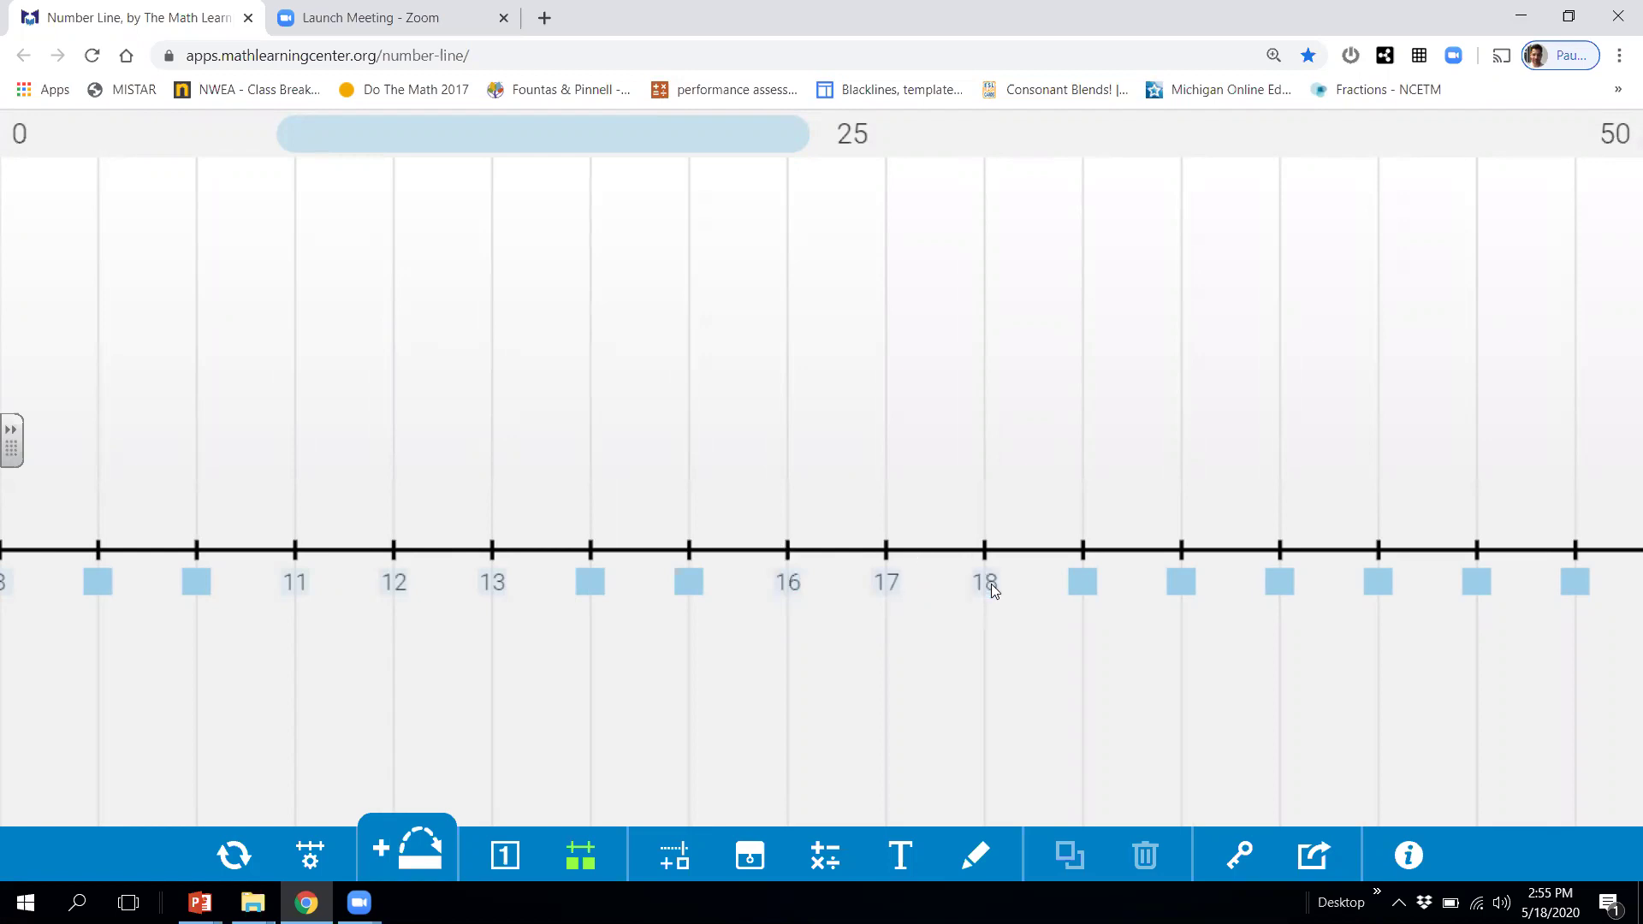
left_click(1185, 596)
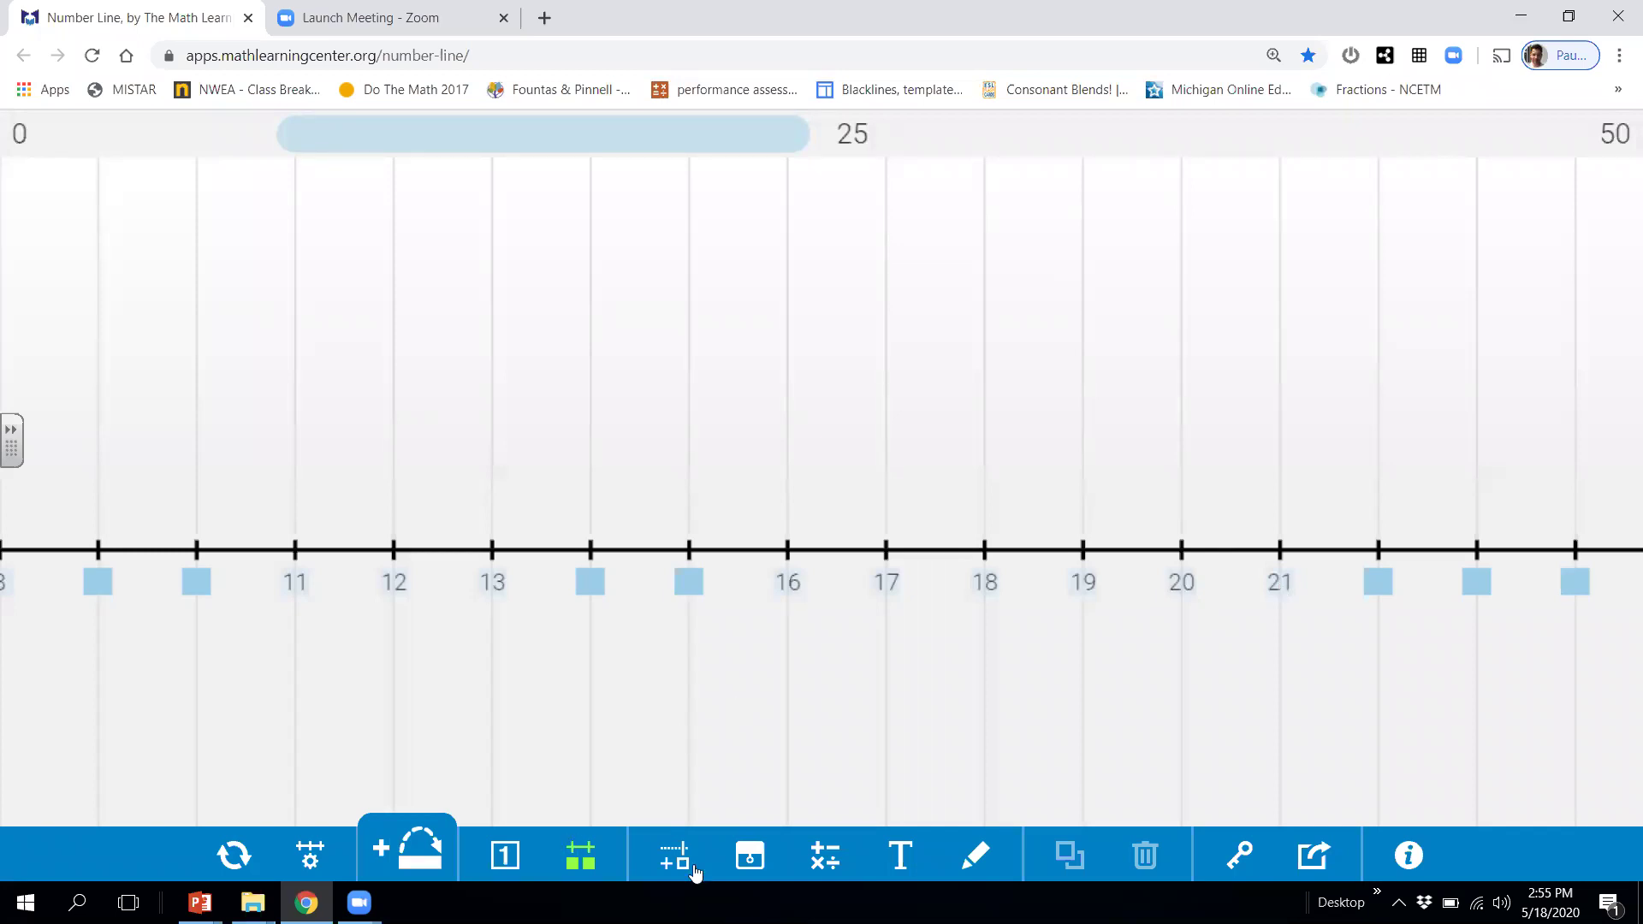
Hide every label, return the range to 0, and uncover only labels 5 and 7
left_click(575, 863)
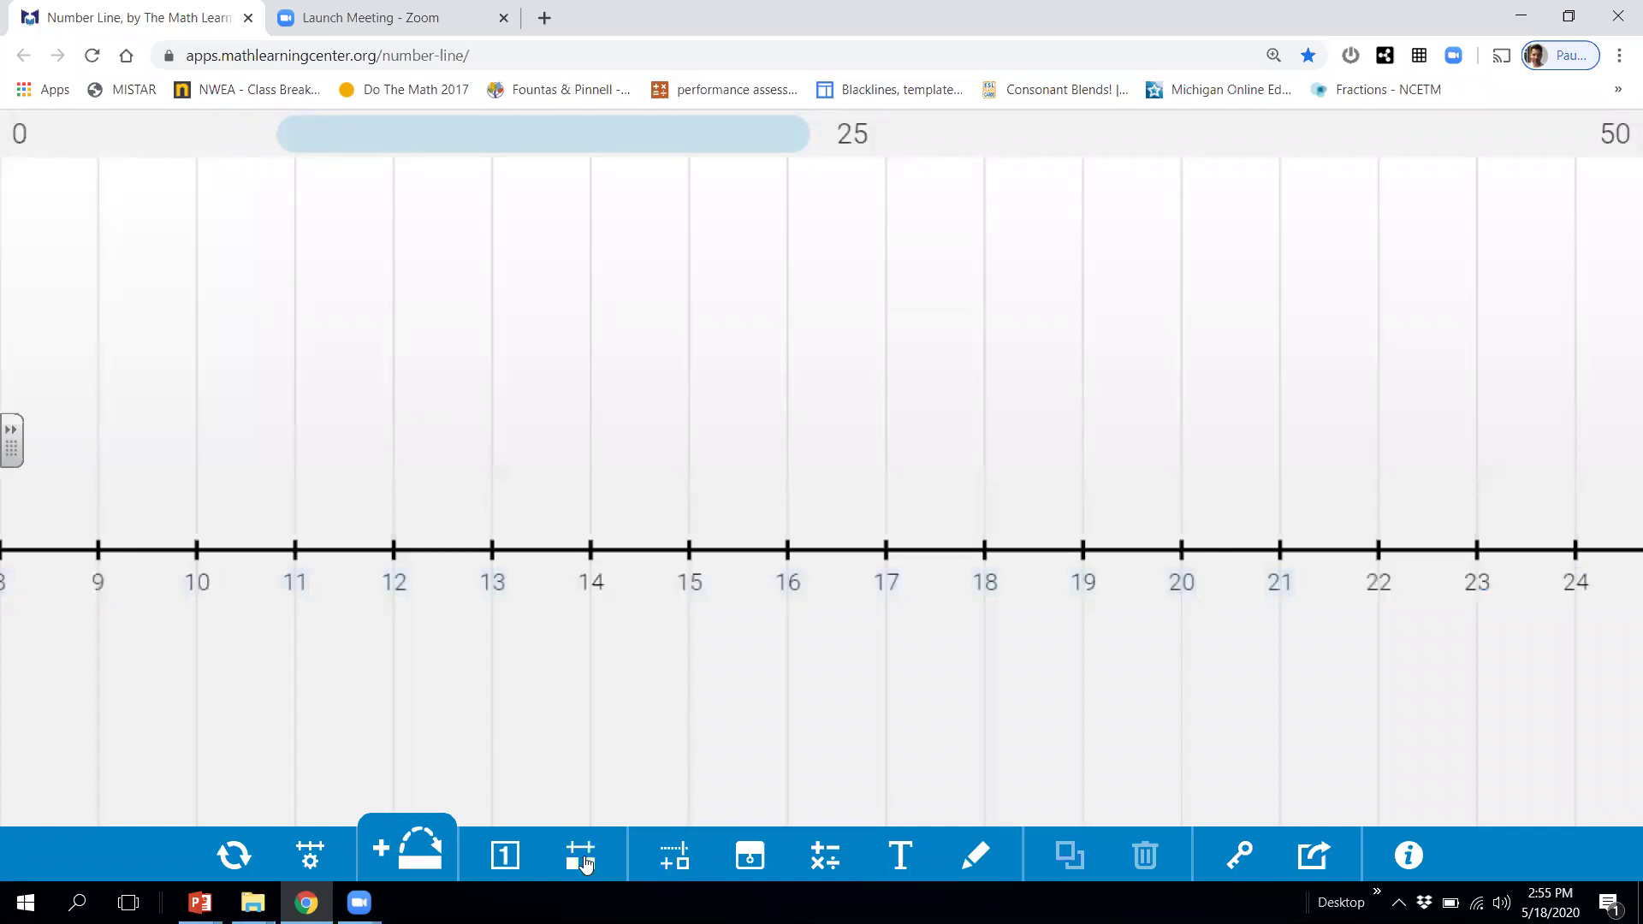
left_click(585, 865)
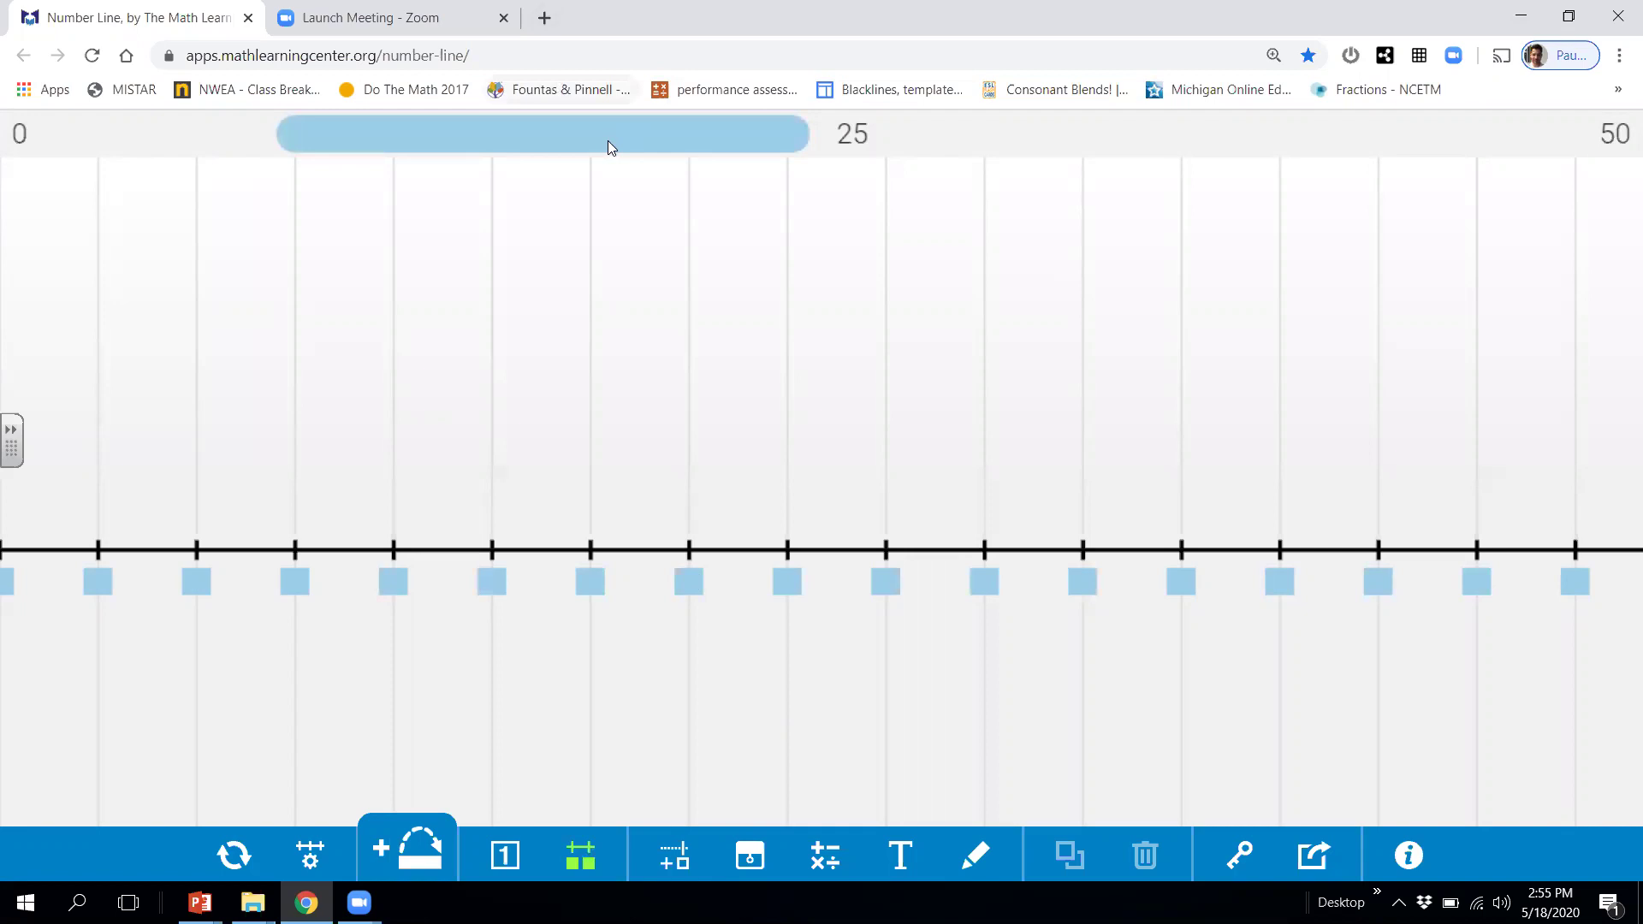
left_click_drag(608, 141, 337, 139)
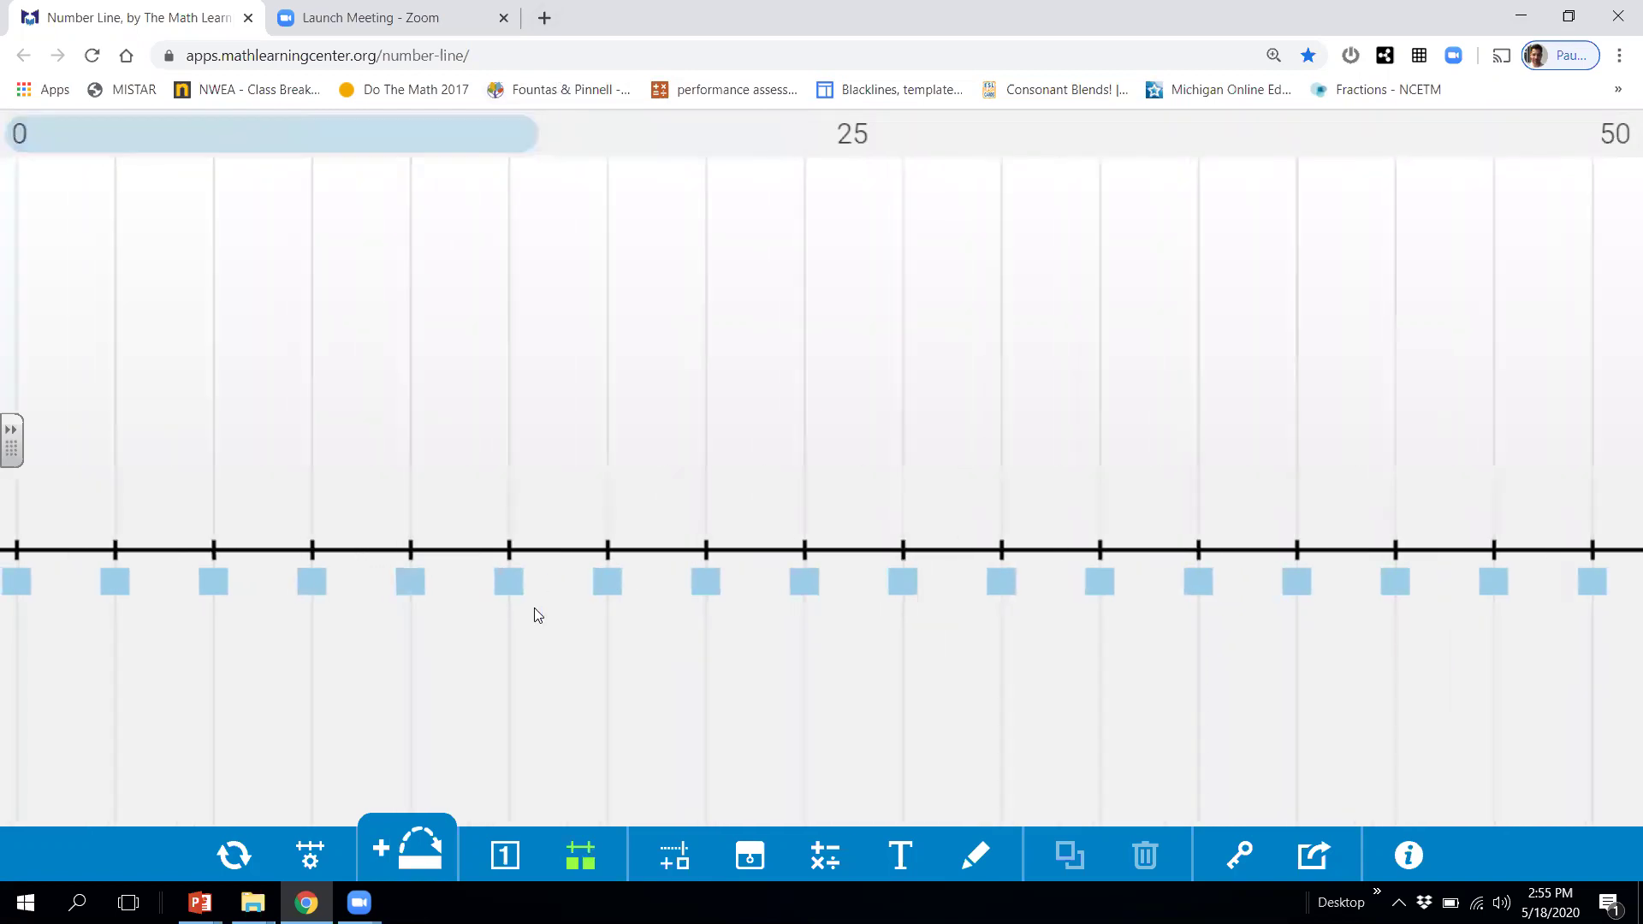
left_click(510, 584)
left_click(708, 594)
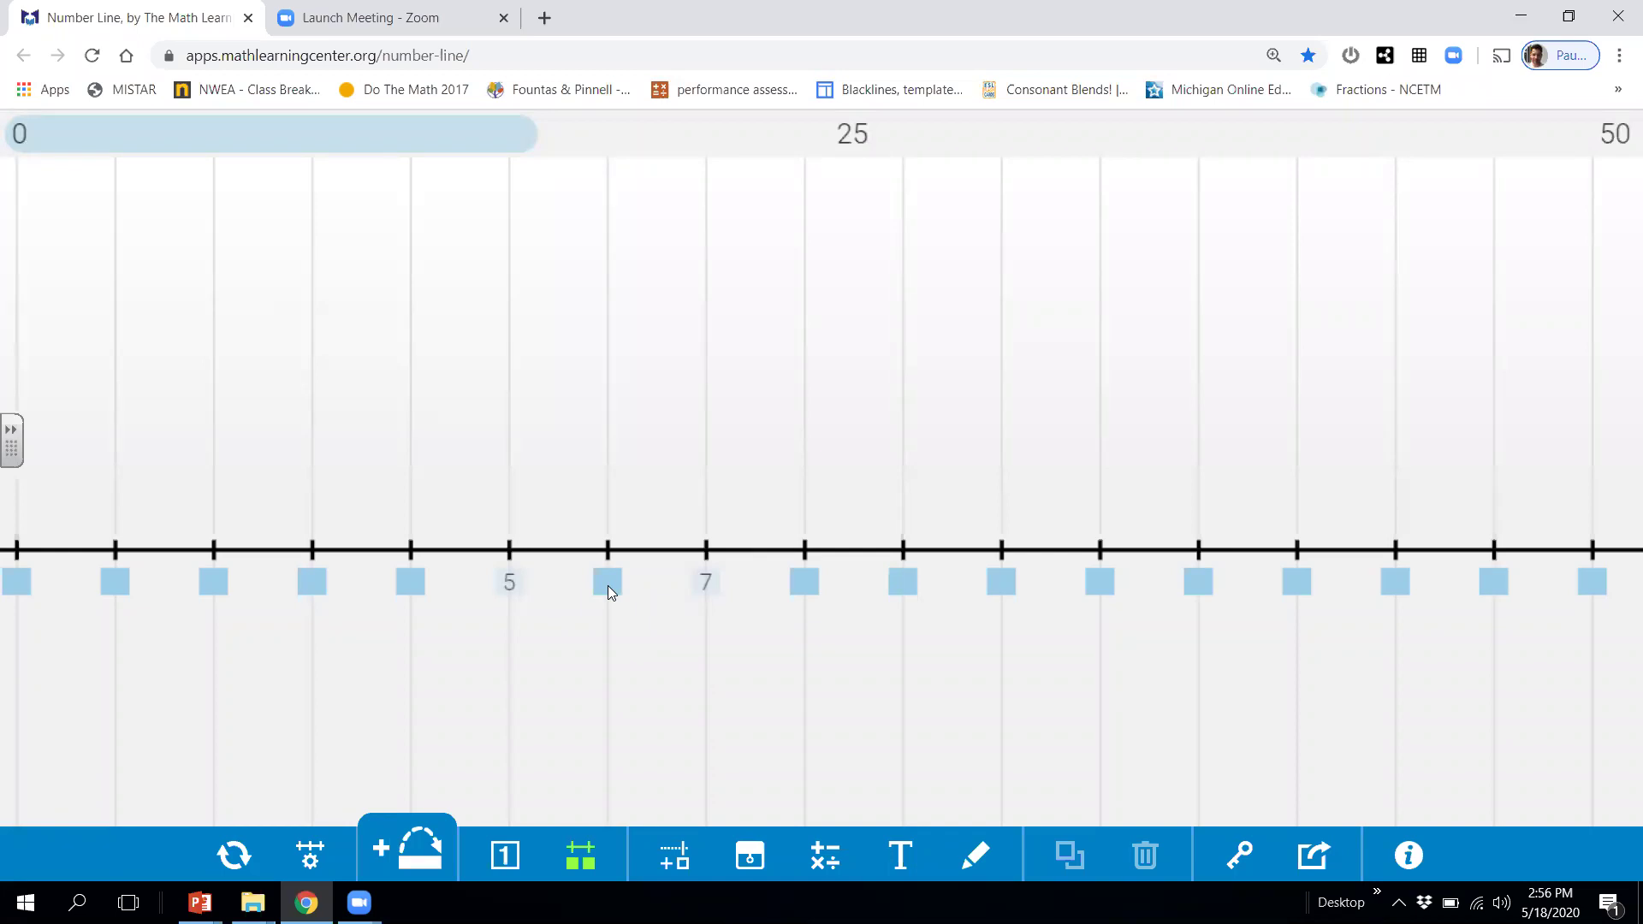
Uncover labels 6, 3, 1 and 10, keeping 4 and 8 covered
left_click(607, 585)
left_click_drag(451, 144, 398, 133)
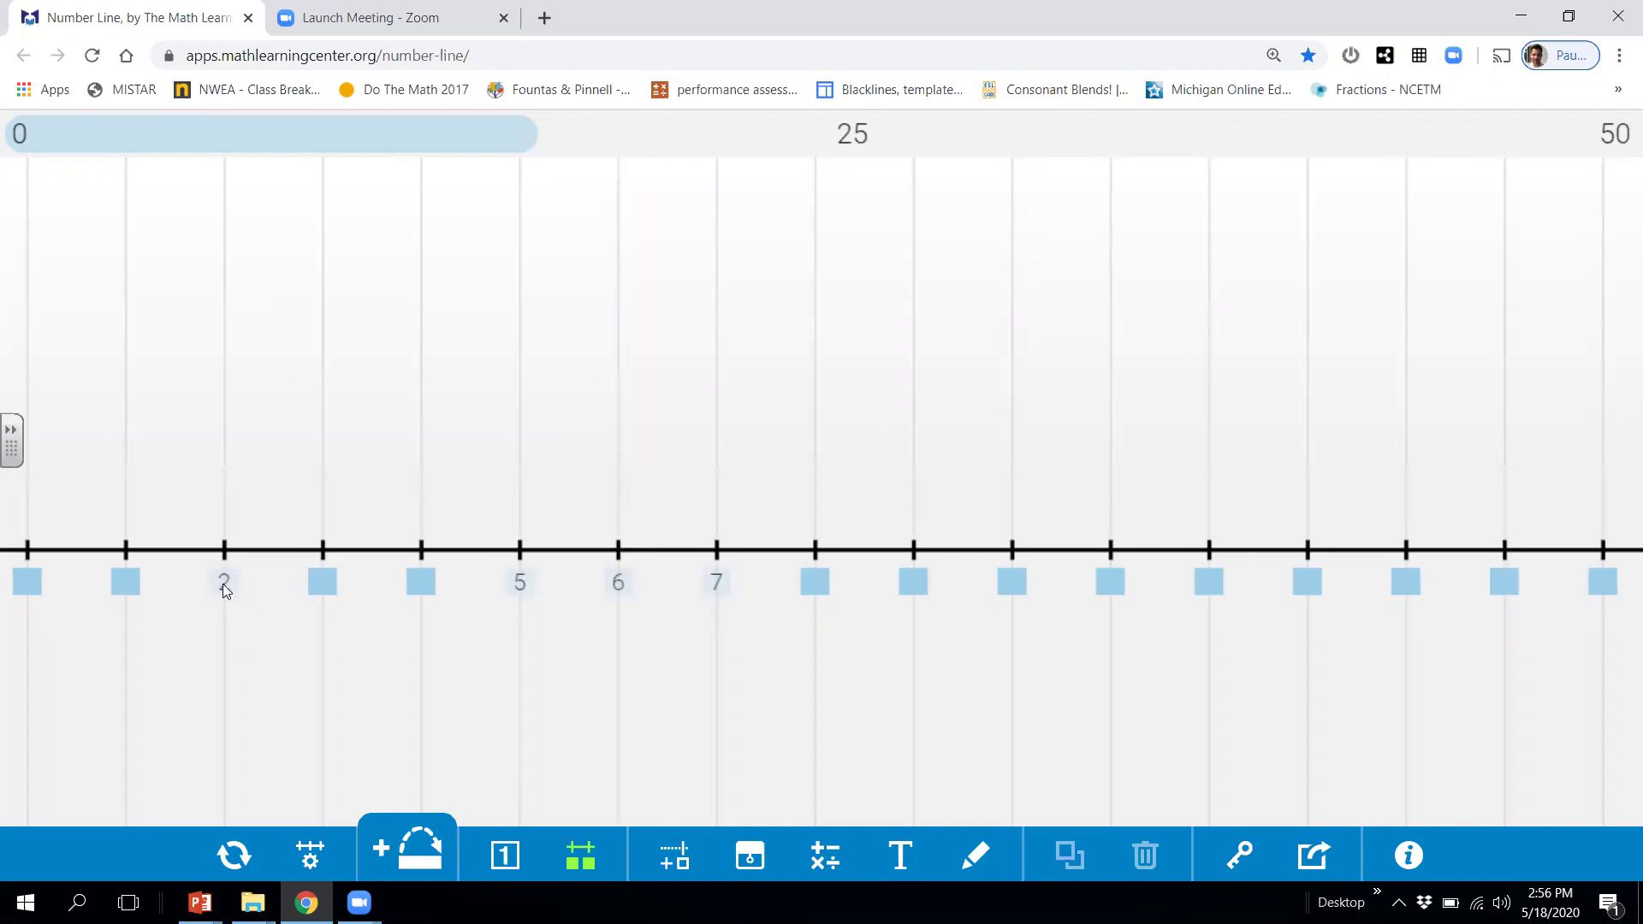
left_click(320, 586)
left_click(129, 587)
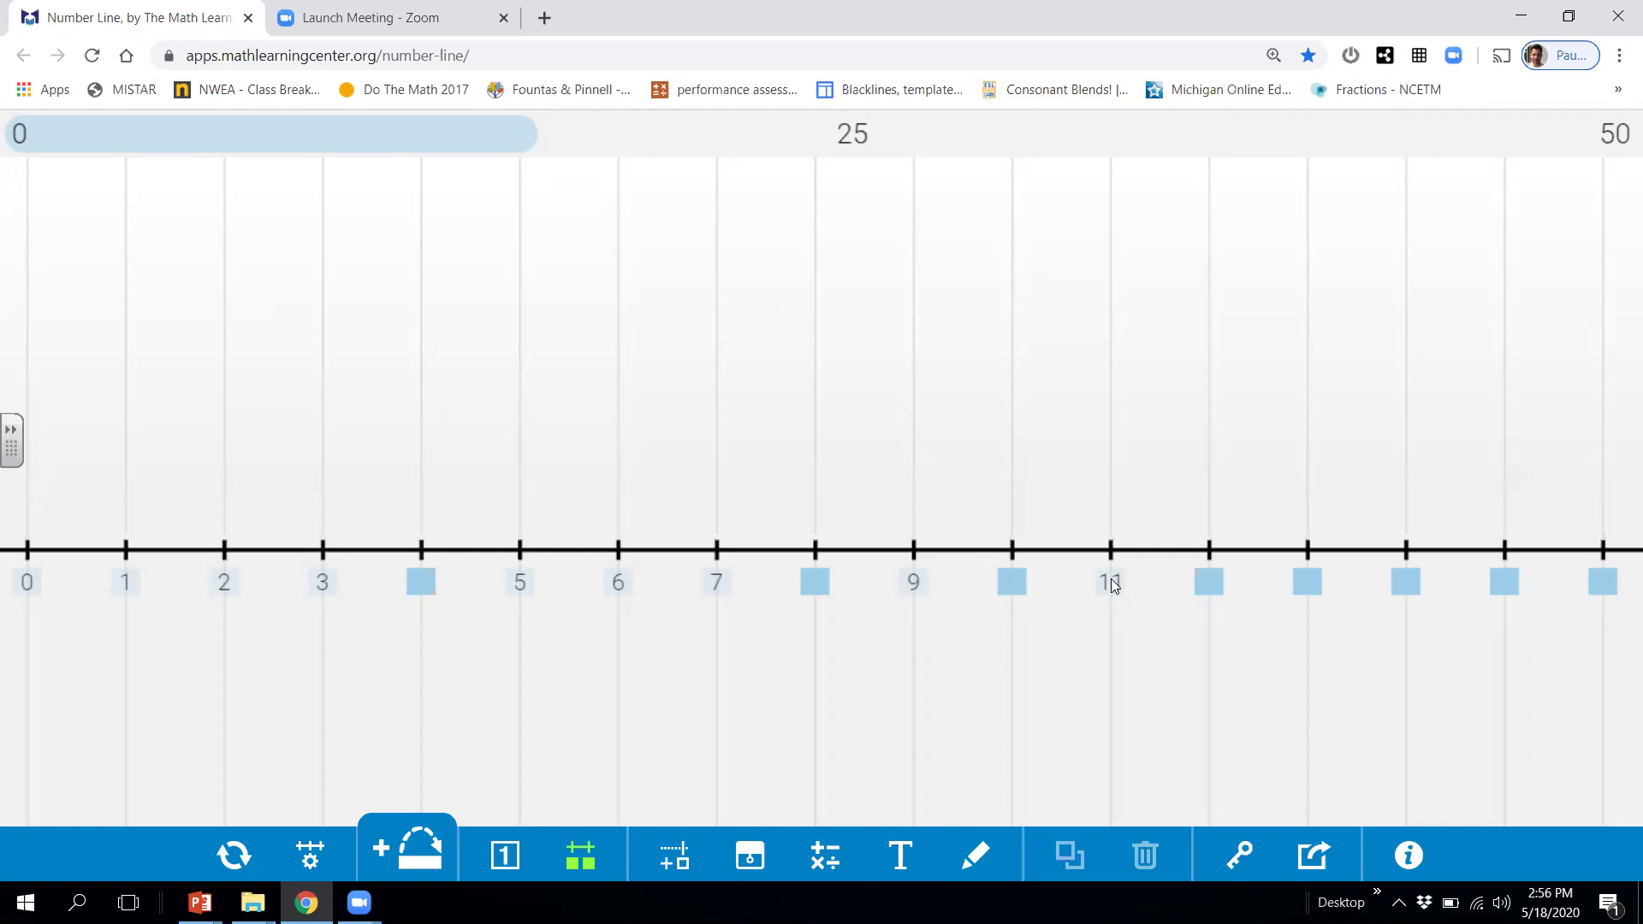
left_click(1015, 586)
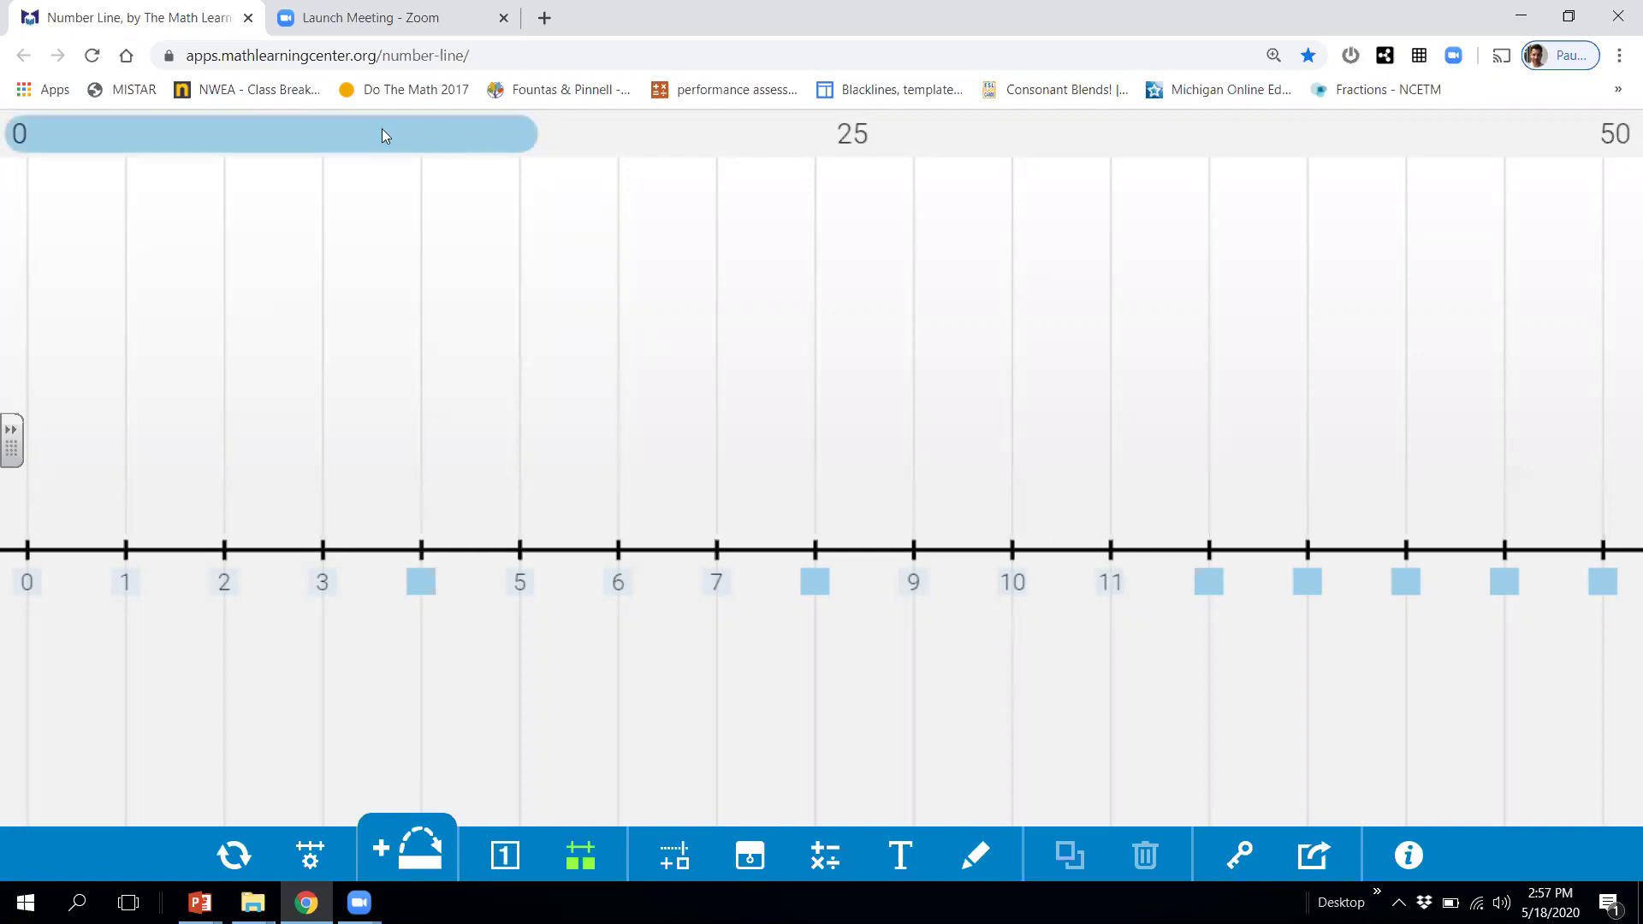
Reveal all labels and slide the range to display 14 through 30
left_click(583, 865)
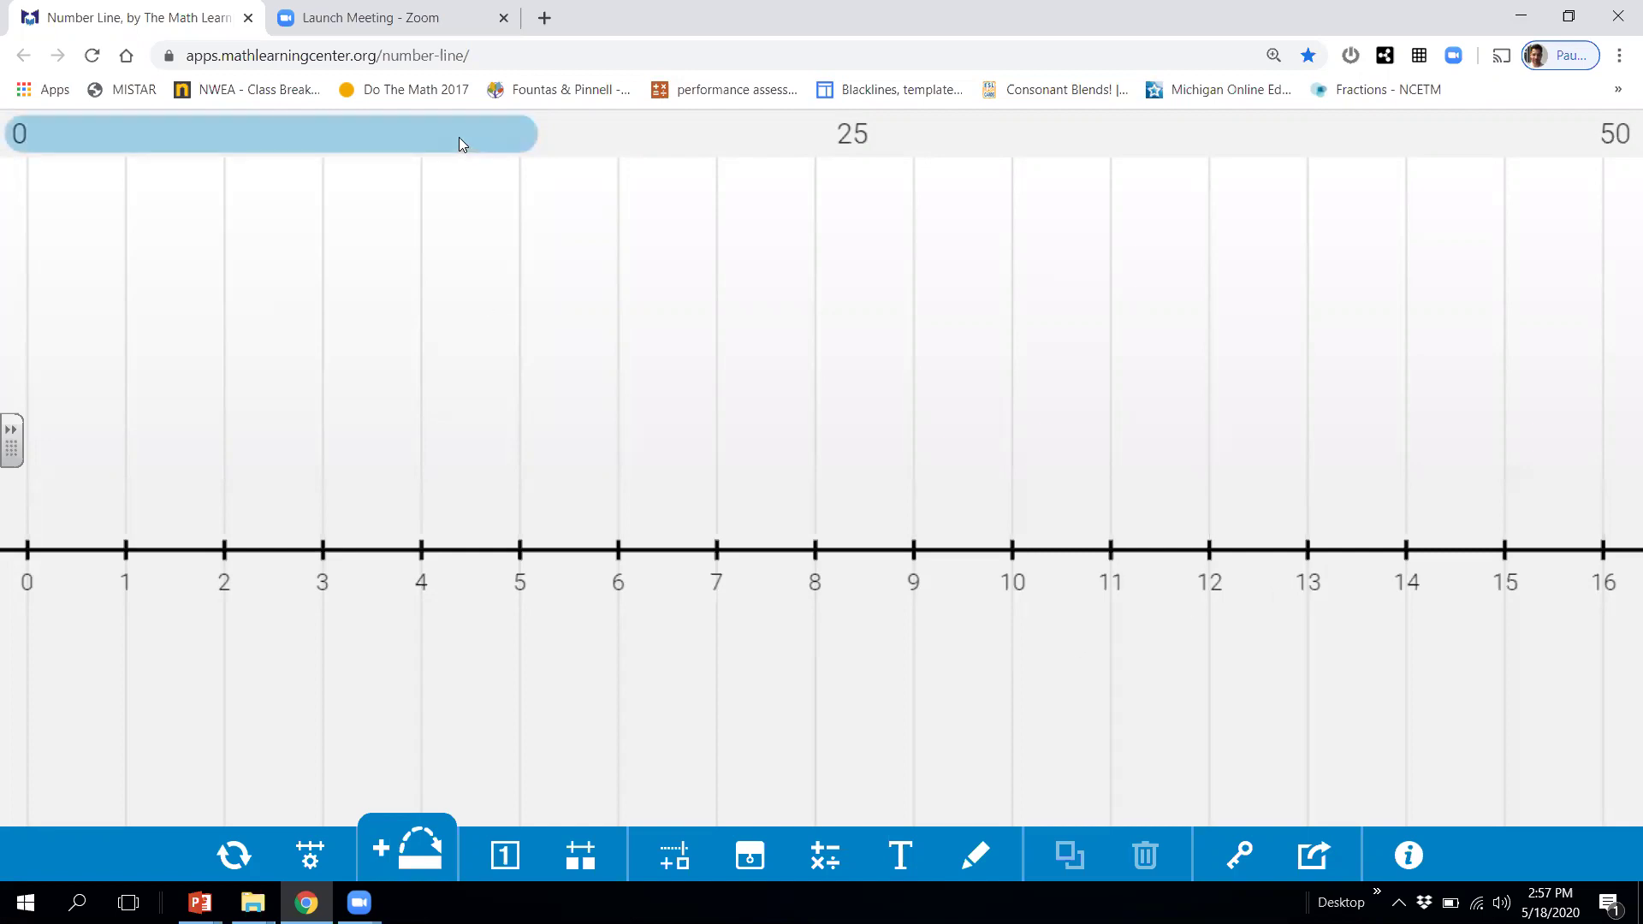
left_click_drag(459, 138, 910, 165)
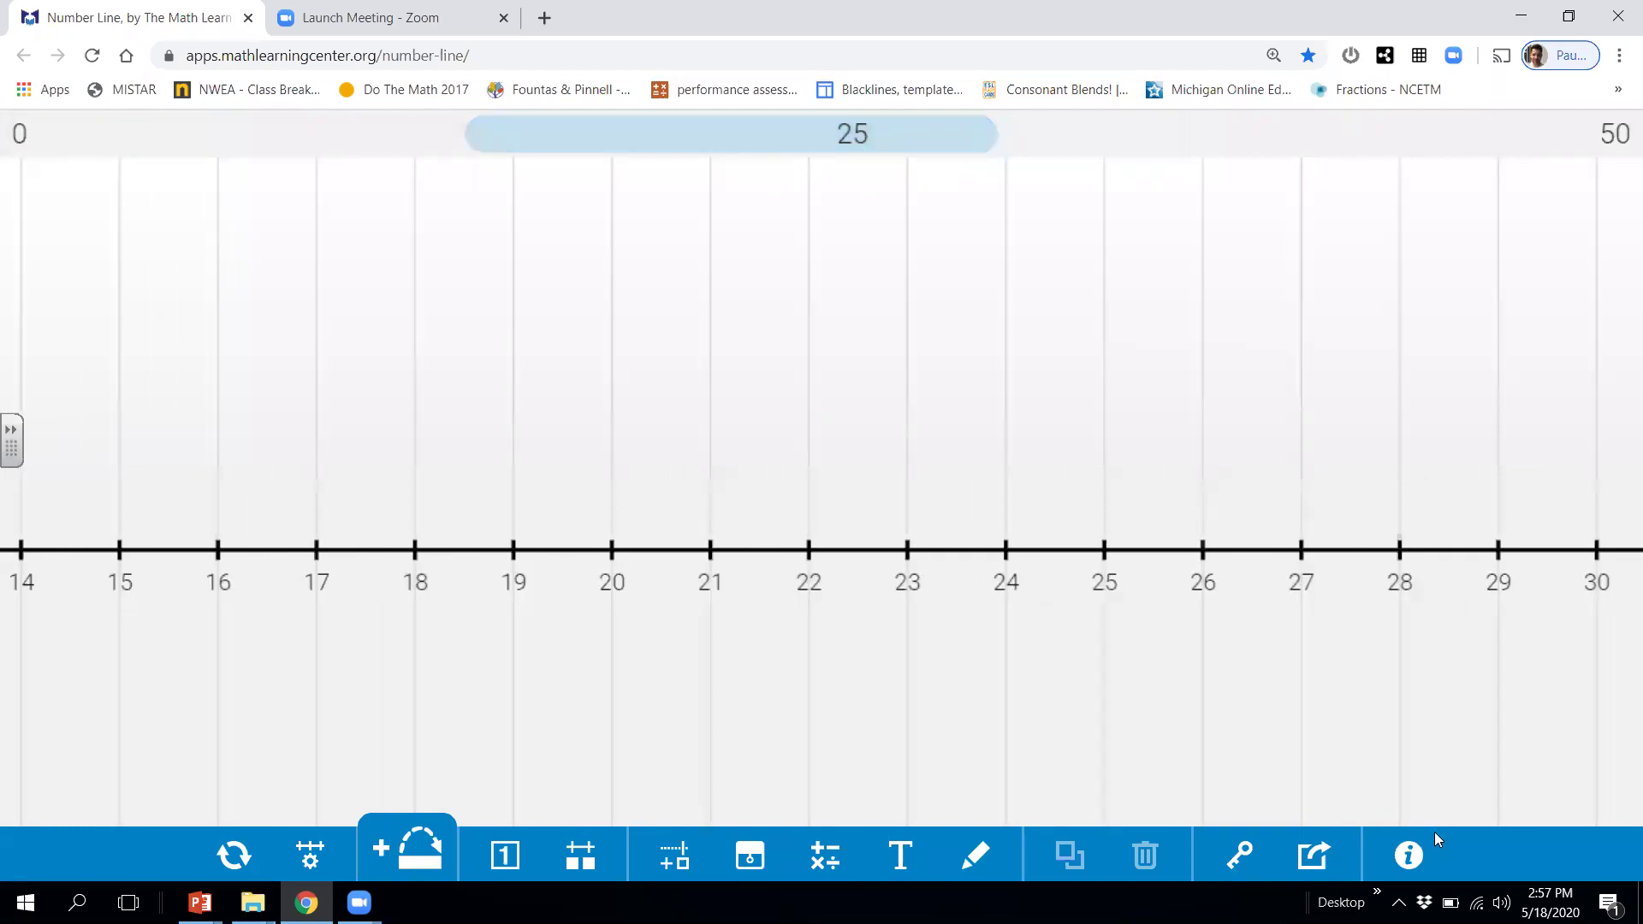